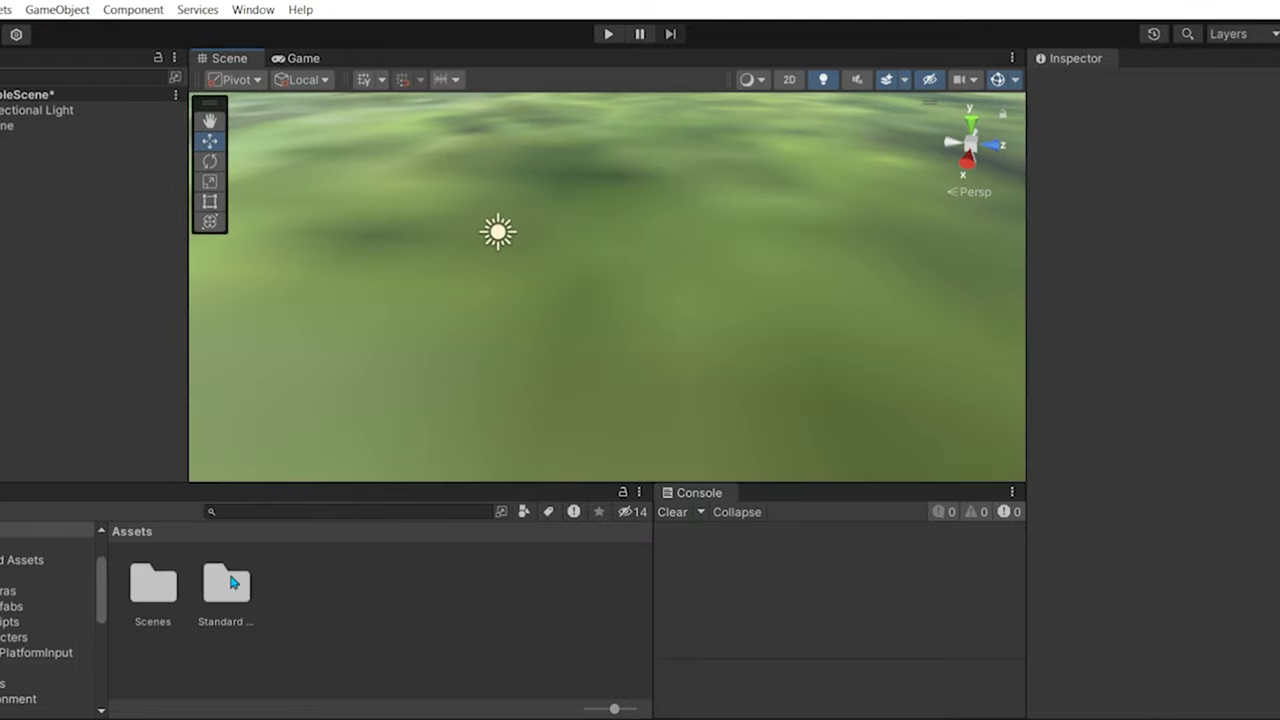
scroll(310, 590, "down", 1)
Add the aircraft prefab and FreeLookCameraRig from Vehicles to the scene, then enter Play mode.
double_click(519, 644)
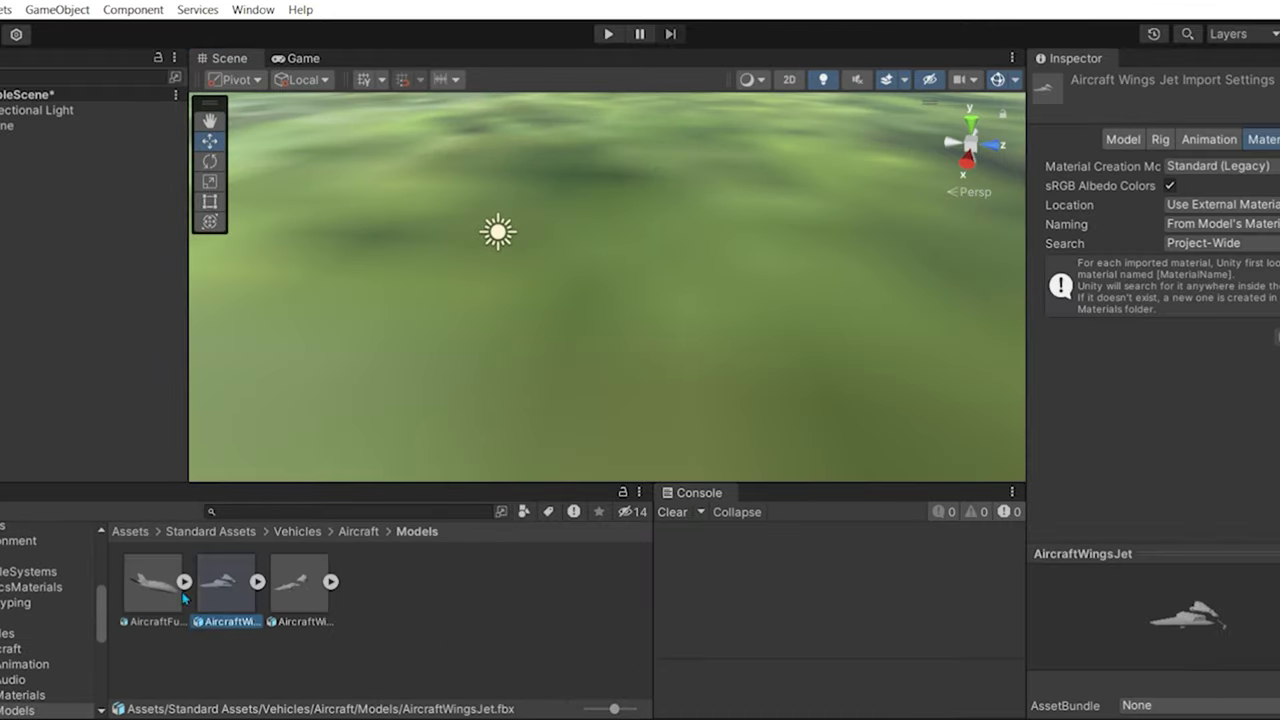
left_click_drag(160, 588, 835, 350)
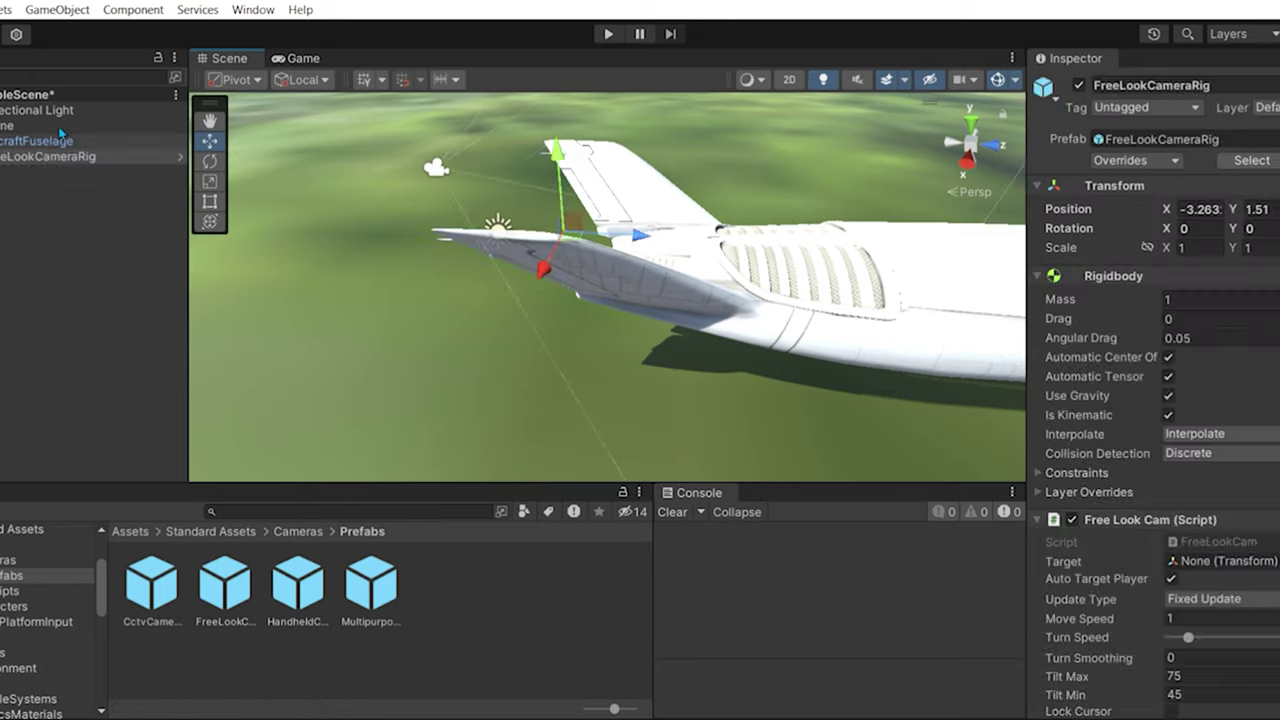
left_click(46, 187)
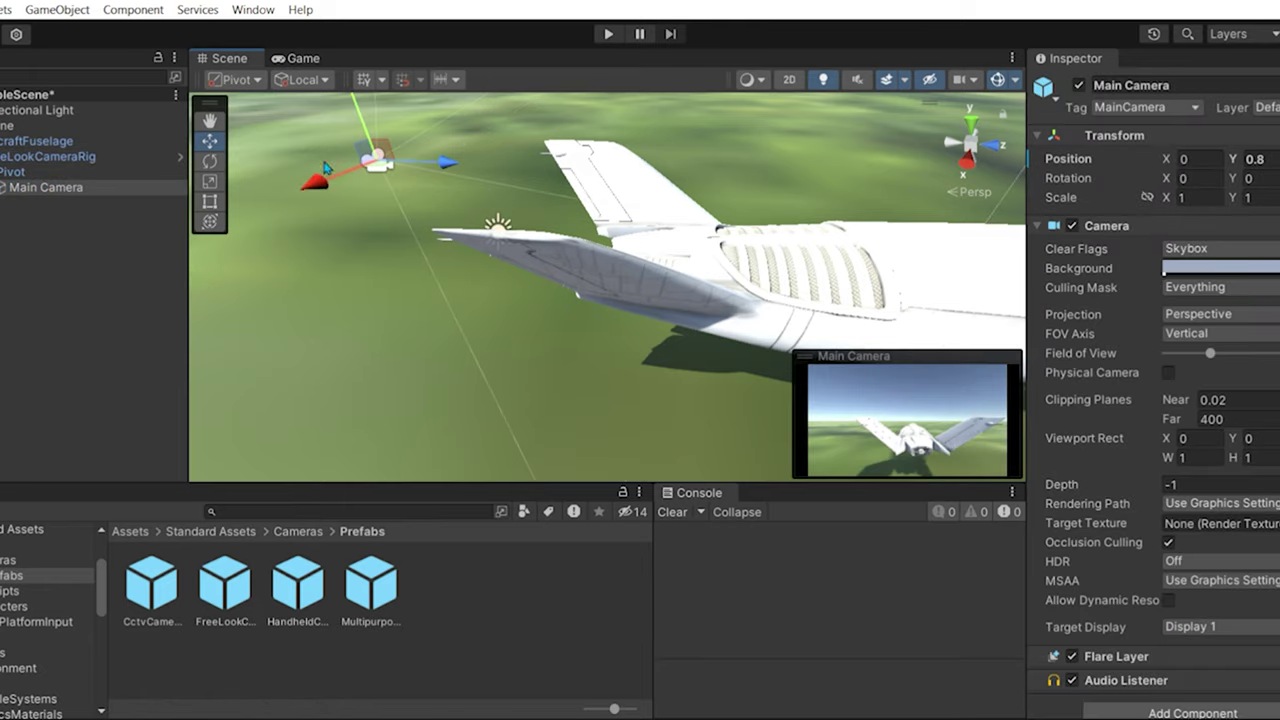
left_click(320, 175)
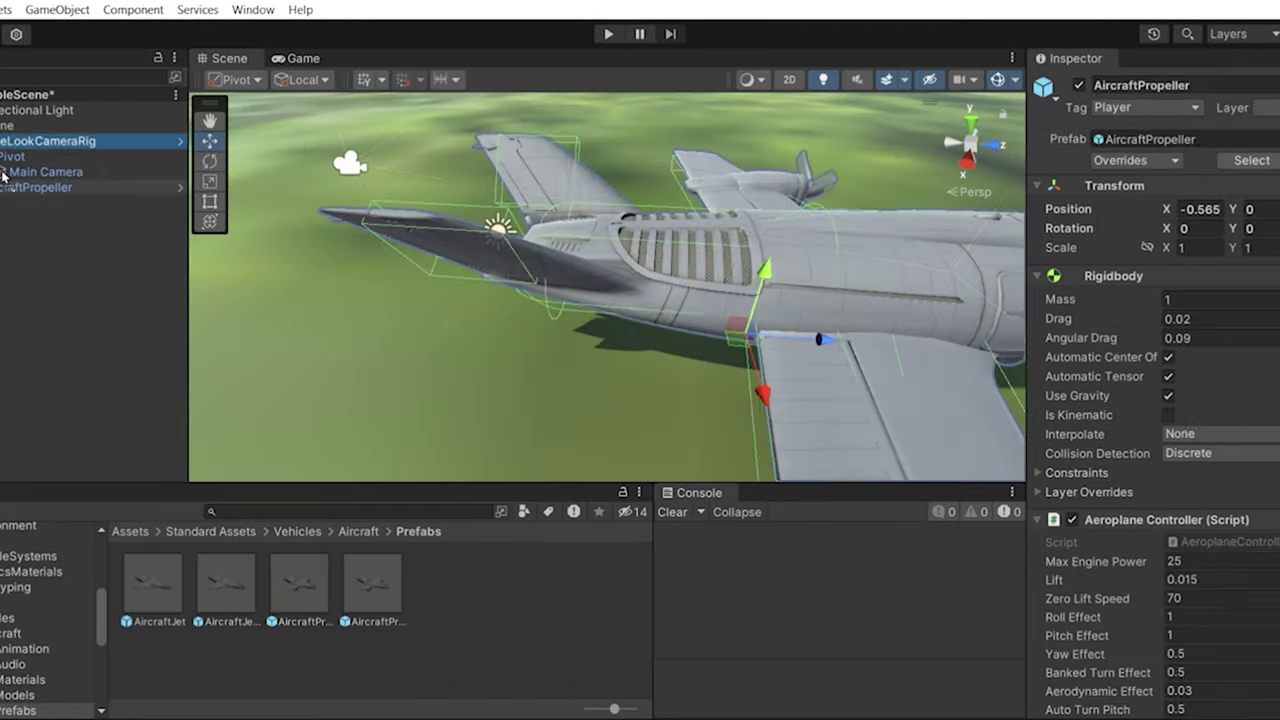
key("ctrl+p")
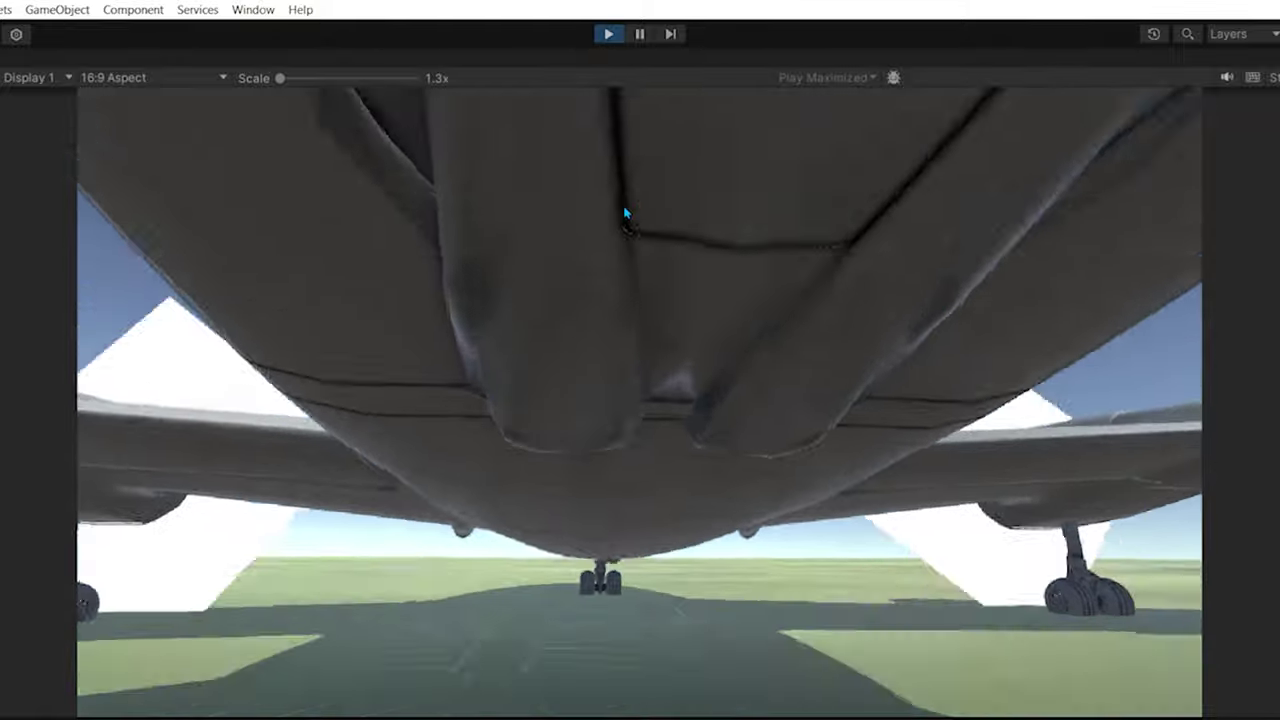
Orbit the free-look camera from the aircraft's underside to a side view of its fuselage.
mouse_move(604, 201)
left_mouse_down()
mouse_move(1154, 401)
mouse_move(1066, 543)
mouse_move(893, 604)
mouse_move(754, 343)
mouse_move(239, 178)
mouse_move(986, 277)
mouse_move(1134, 443)
mouse_move(1224, 352)
mouse_move(820, 371)
mouse_move(694, 12)
mouse_move(602, 37)
left_mouse_up()
Stop play, frame the car and push it forward, then play behind it.
left_click(606, 34)
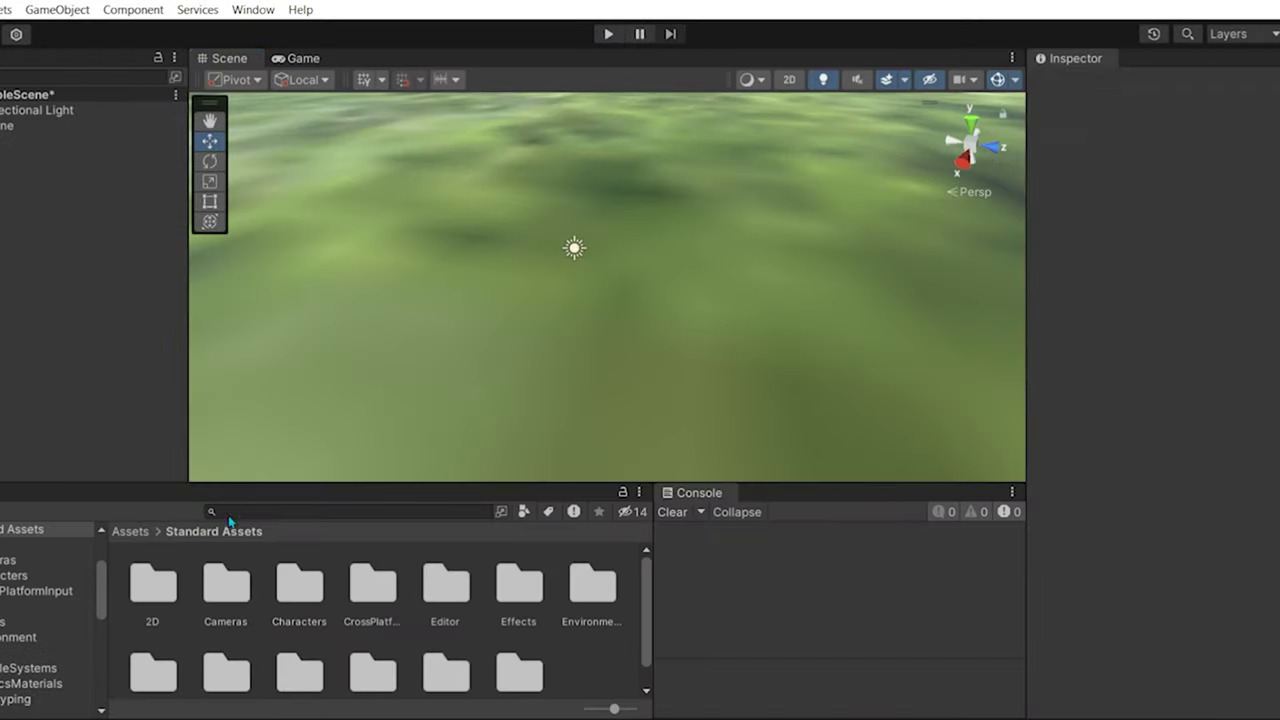
scroll(521, 630, "down", 1)
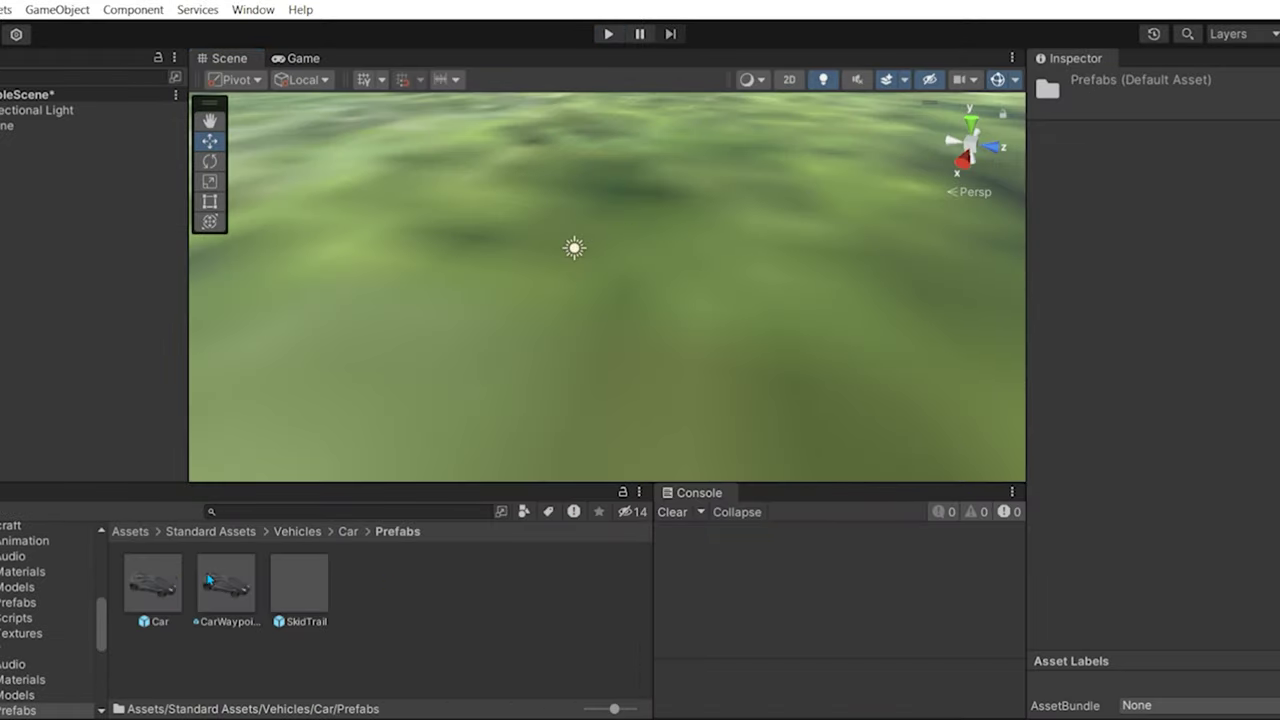
left_click(643, 321)
key("f")
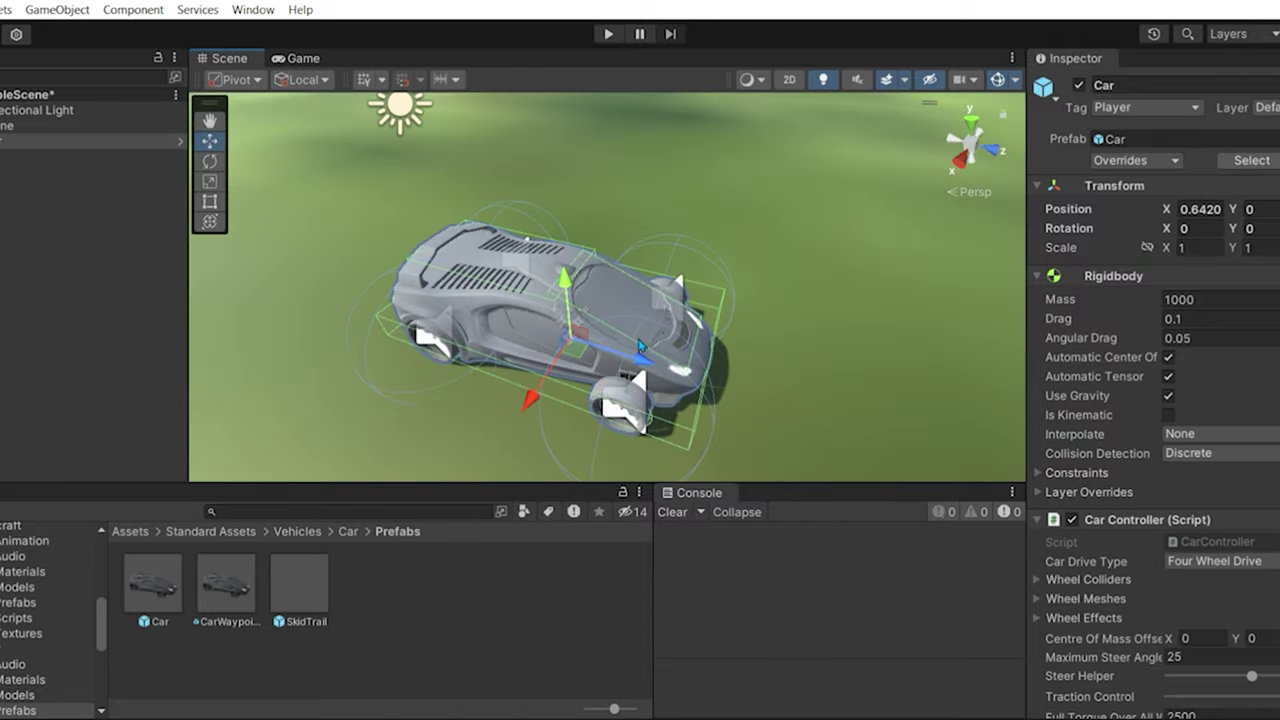
left_click_drag(643, 347, 535, 322)
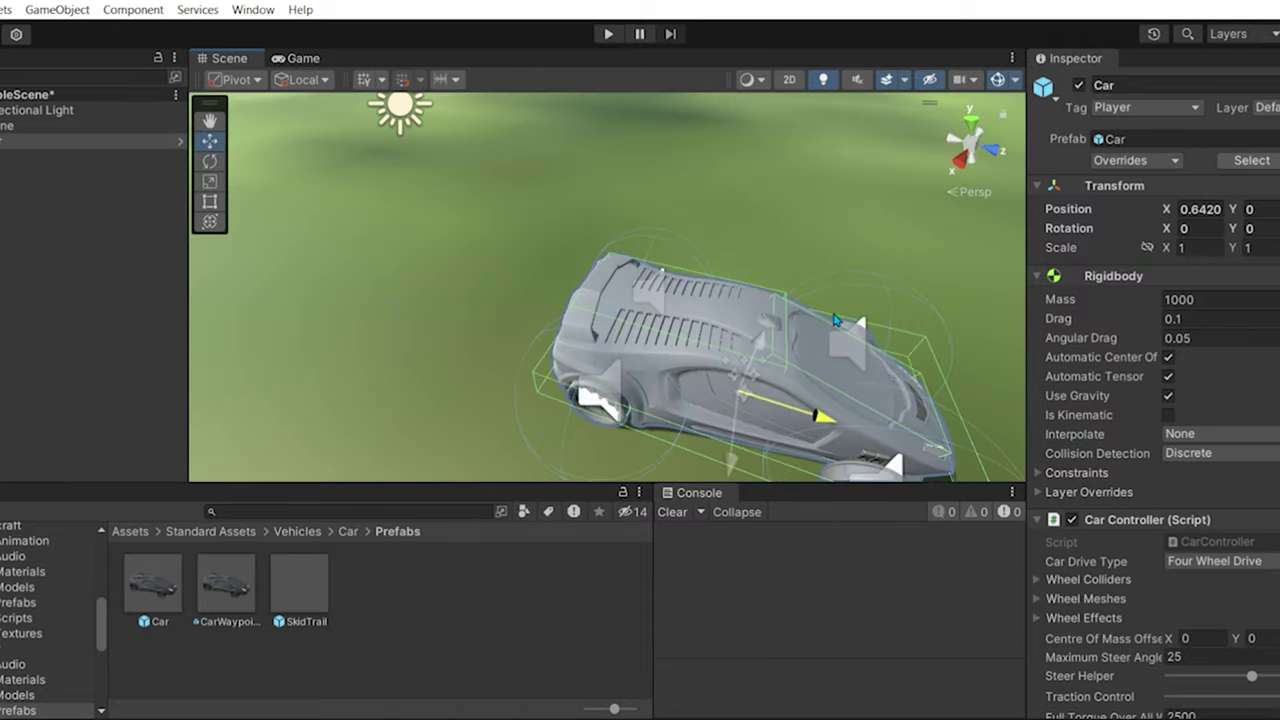
left_click_drag(736, 262, 601, 248)
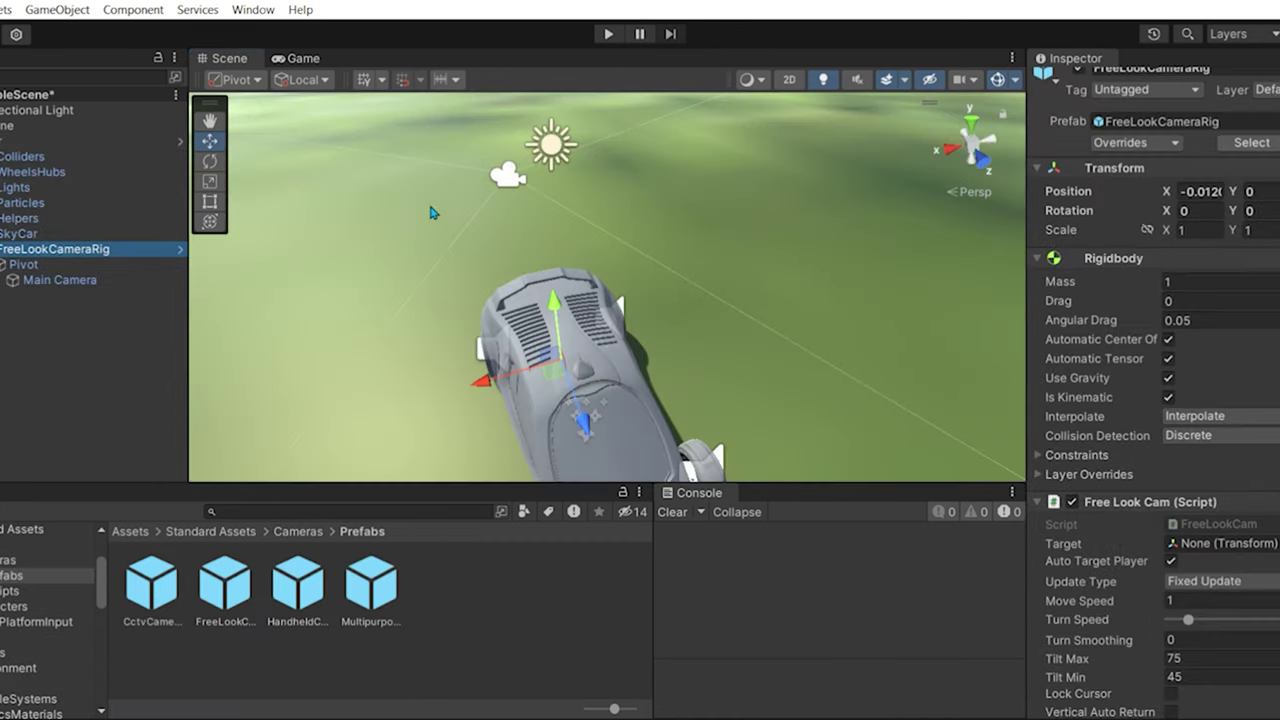
key("ctrl+p")
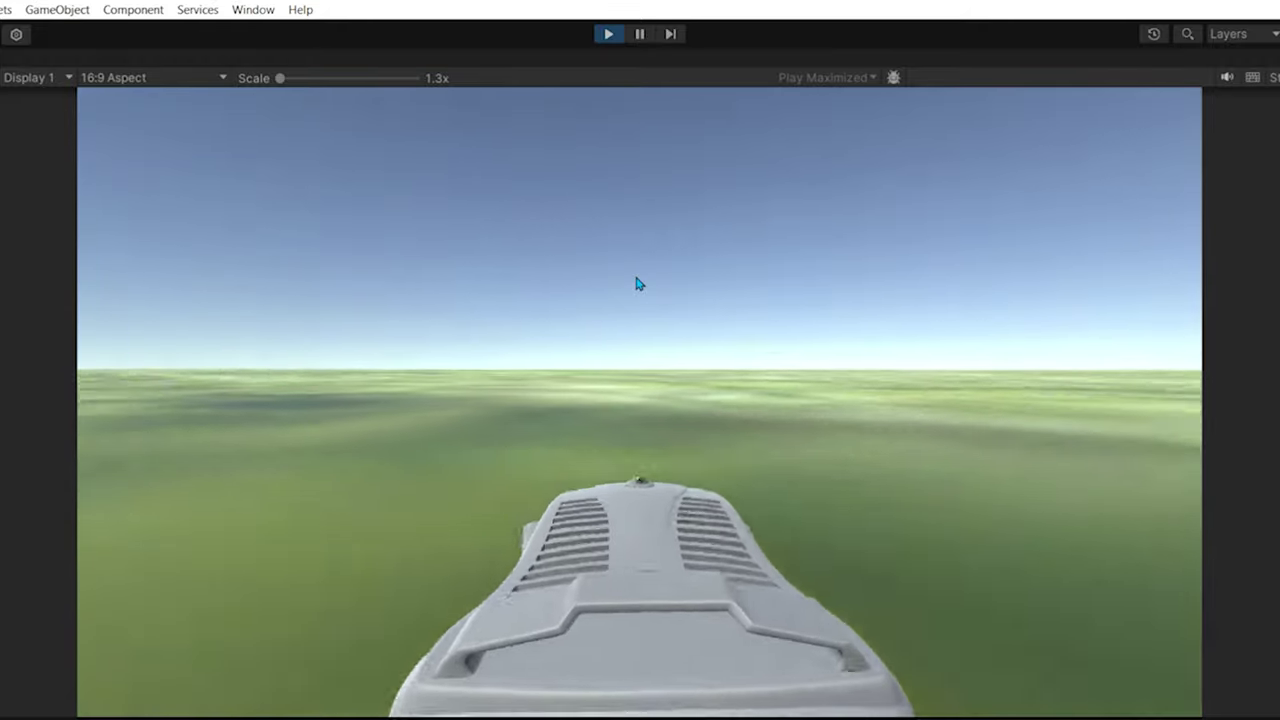
Stop play and stretch the cube wider along X into a ramp beside the car.
key("ctrl+p")
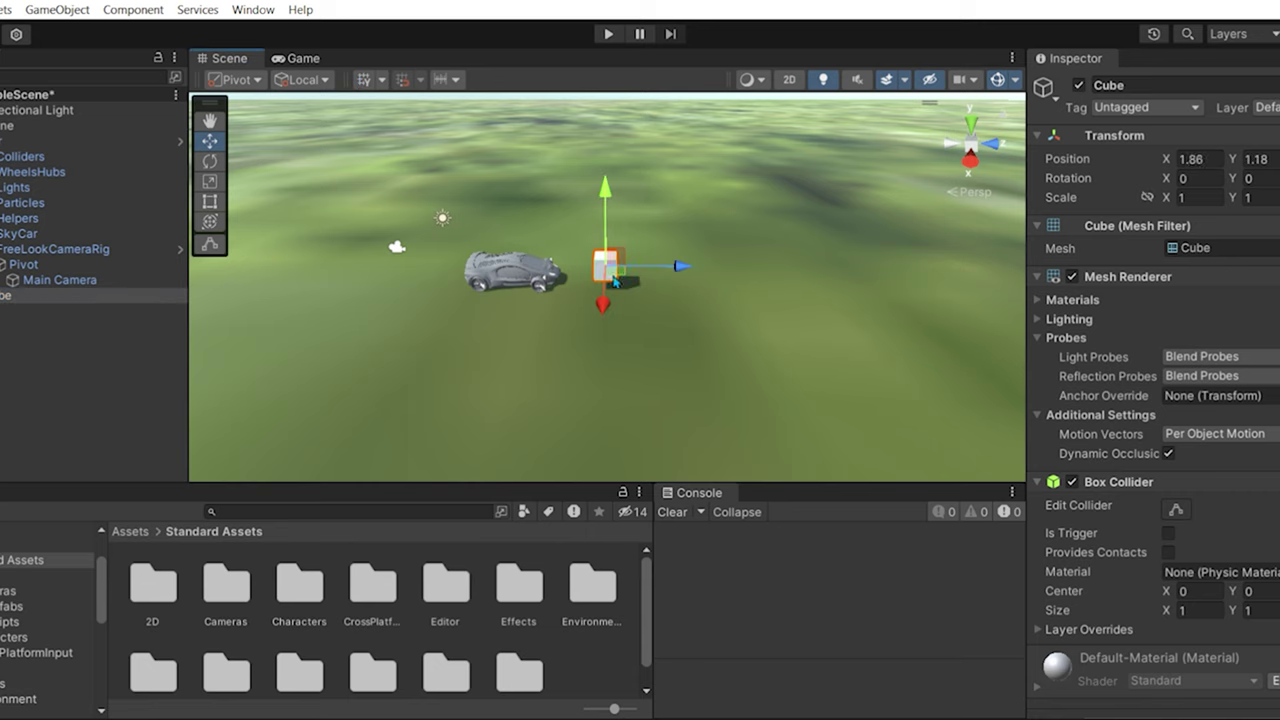
right_click_drag(547, 460, 549, 279)
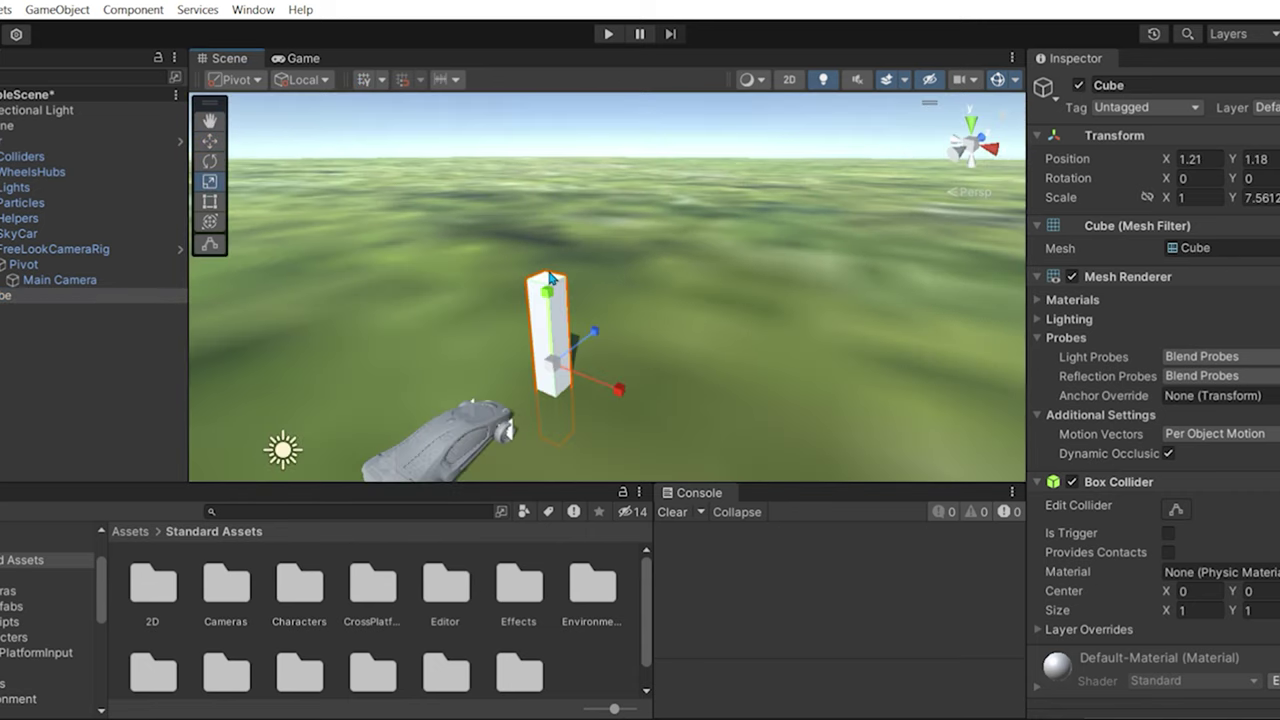
right_click_drag(568, 152, 600, 357)
left_click_drag(600, 357, 795, 366)
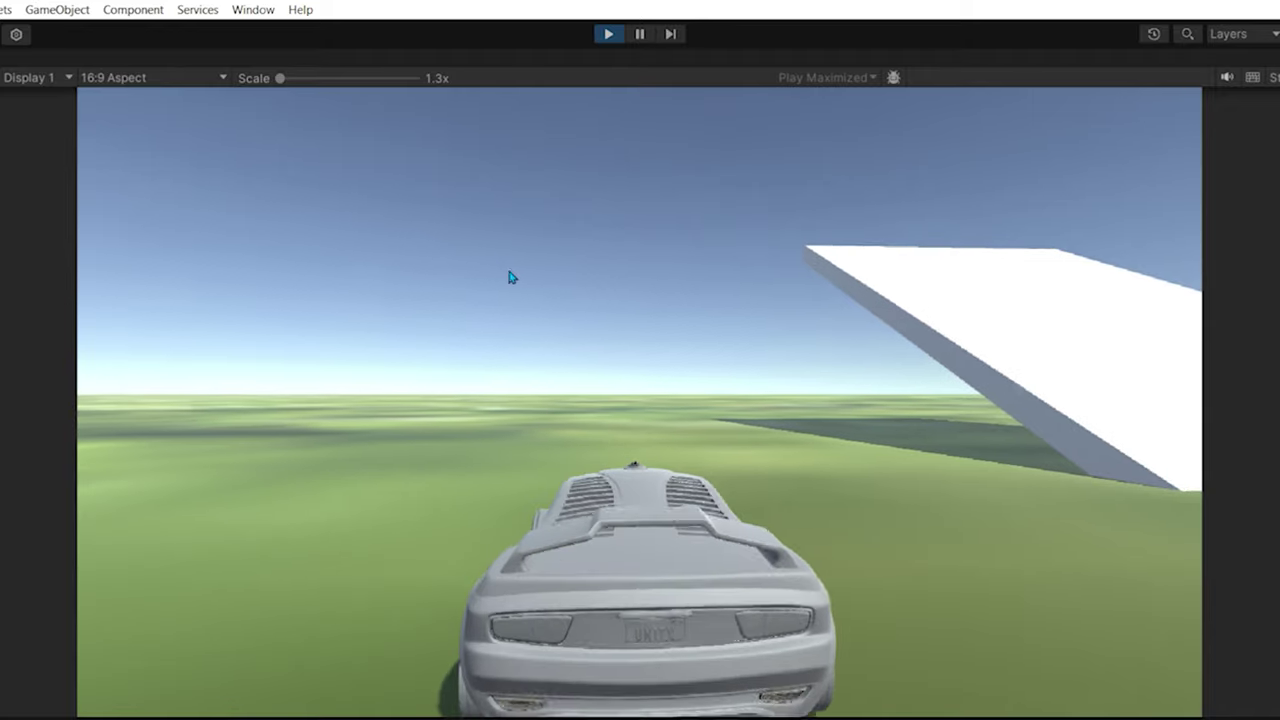
Brake and steer the car left and right, then up onto the white ramp.
key("s")
key("a")
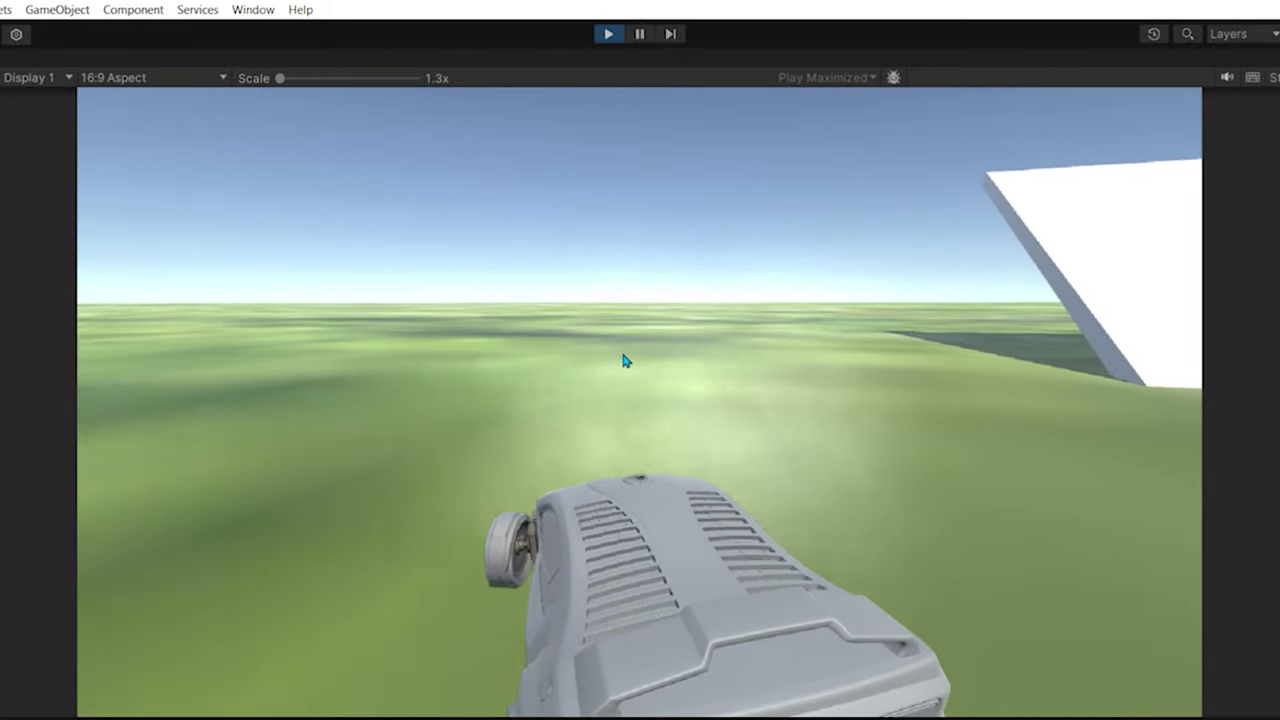
key("d")
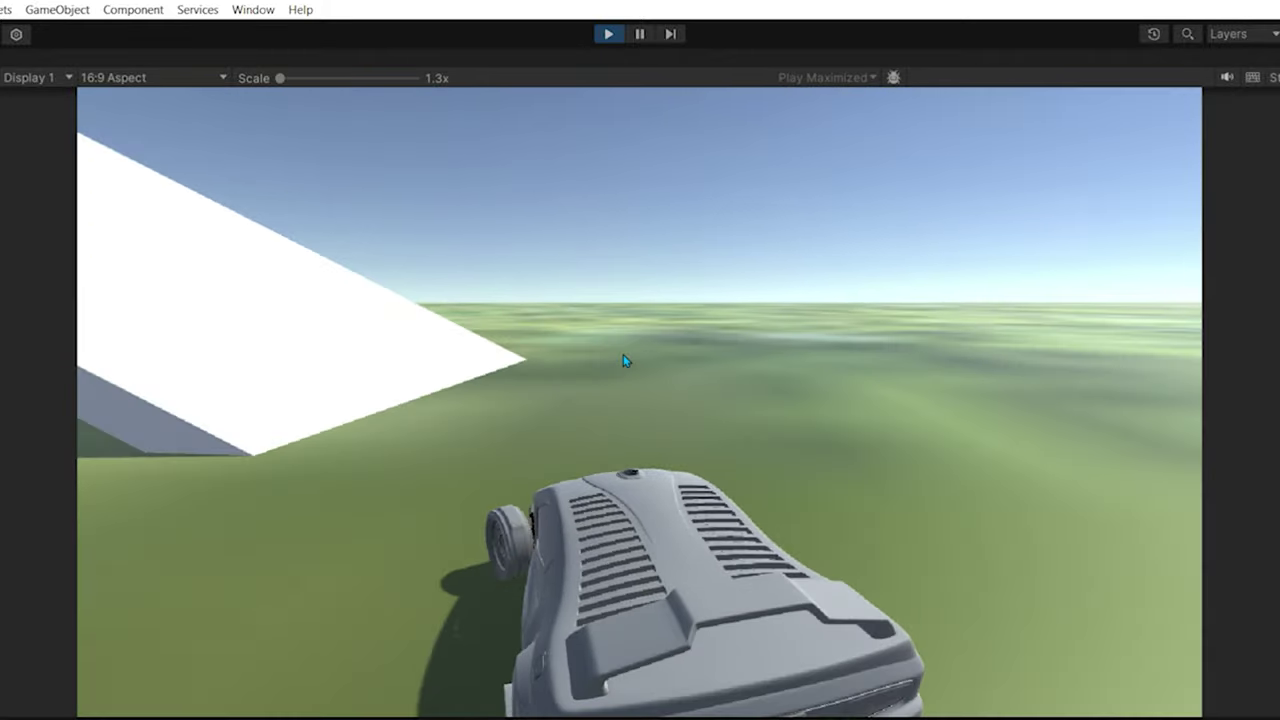
key("a")
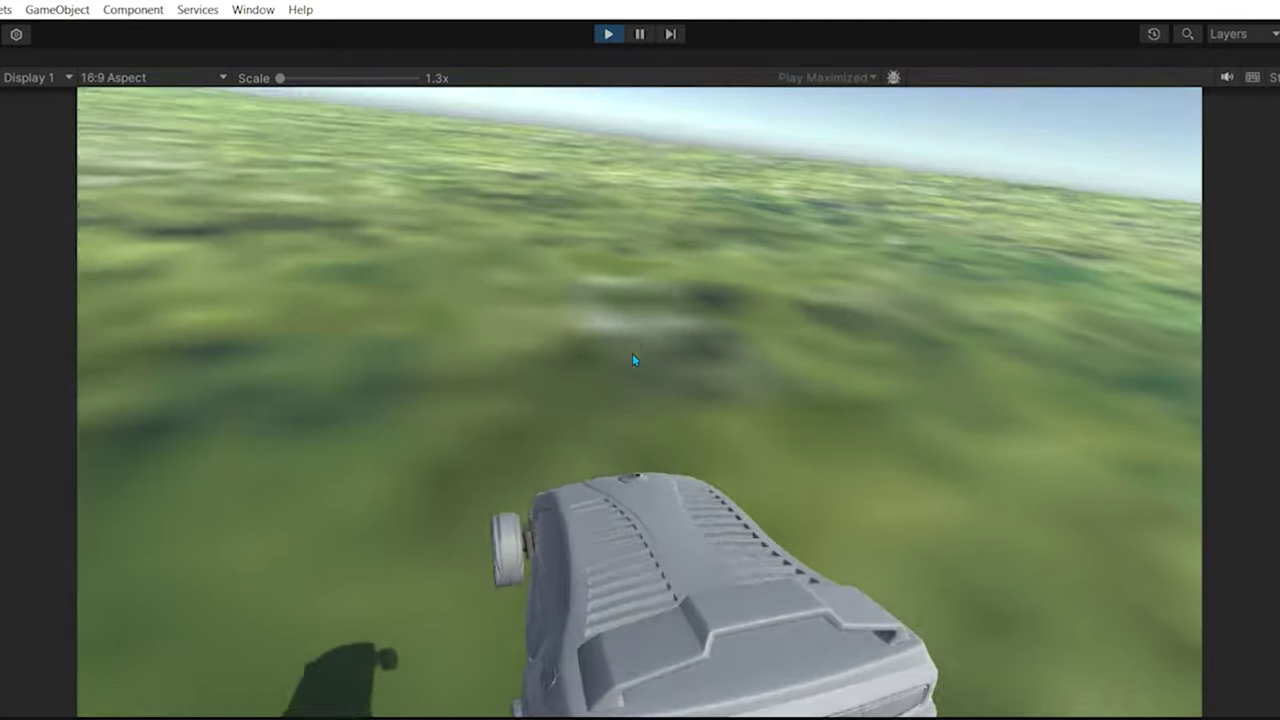
Stop play, lift Cube (2) to ramp height with Rotation Y 180, then play to test.
key("ctrl+p")
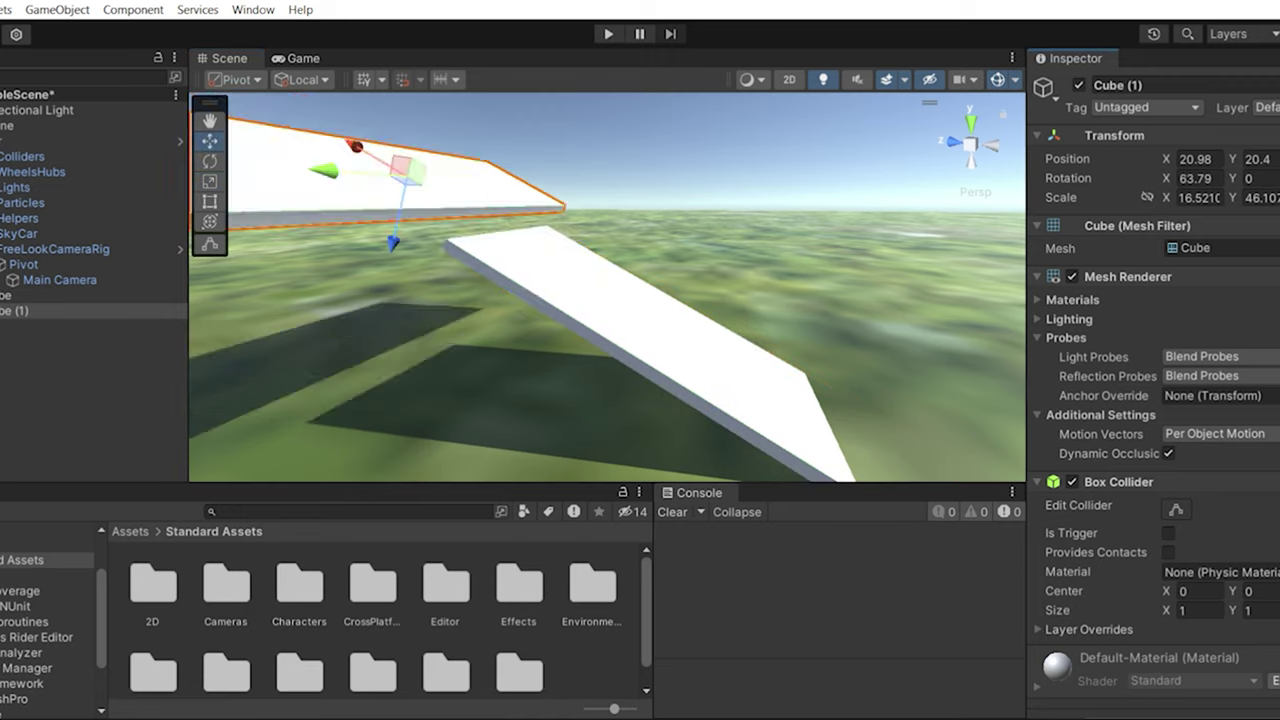
left_click_drag(452, 322, 550, 350)
type("90")
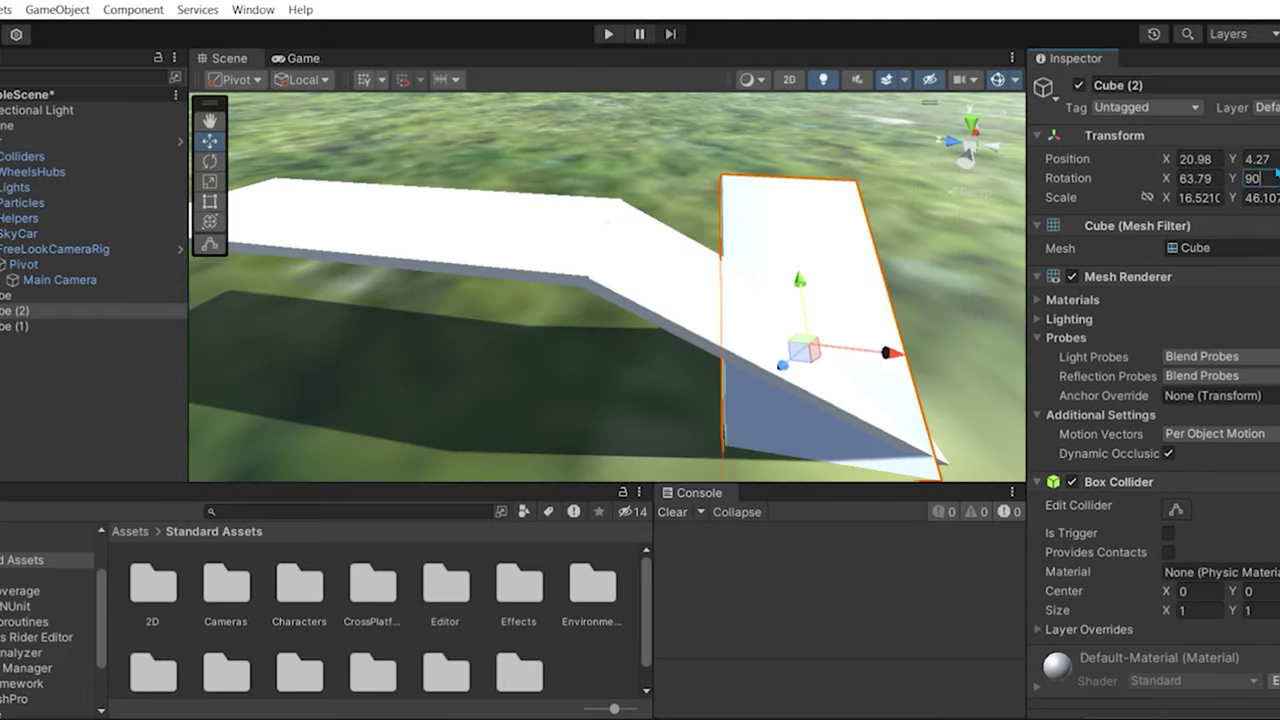
type("180")
key("Return")
left_click_drag(570, 220, 547, 203, "alt")
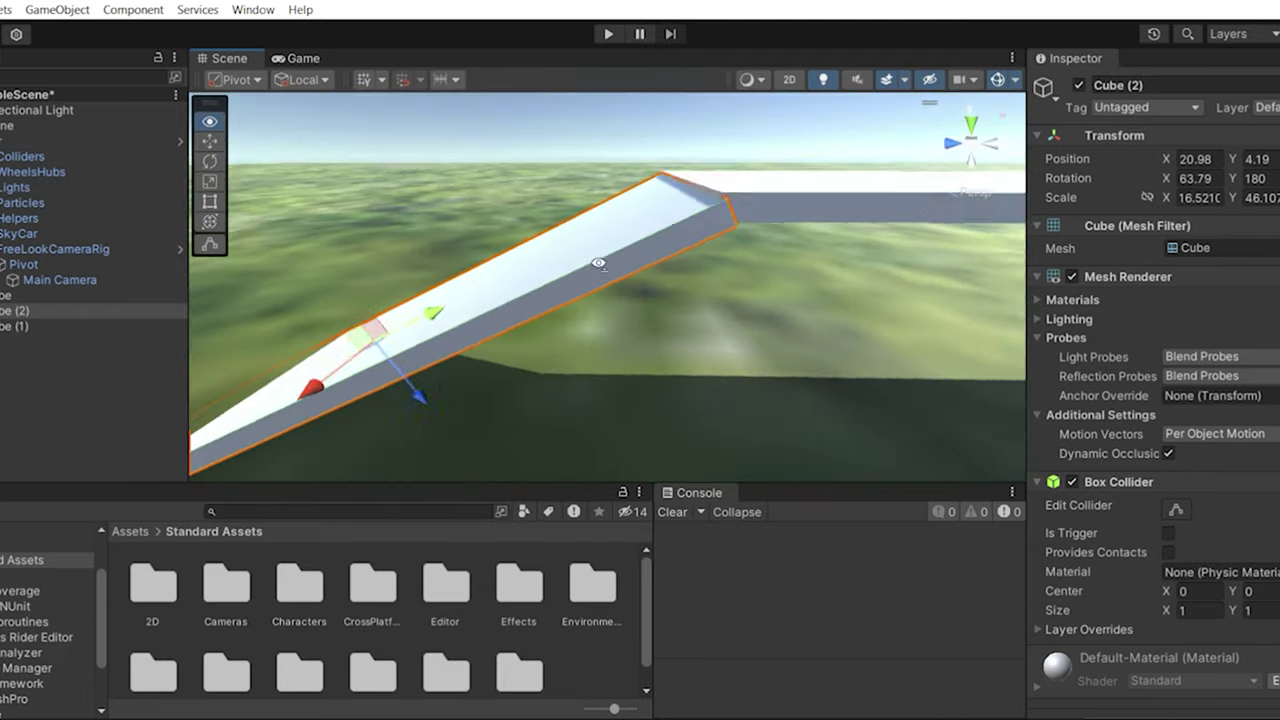
key("ctrl+p")
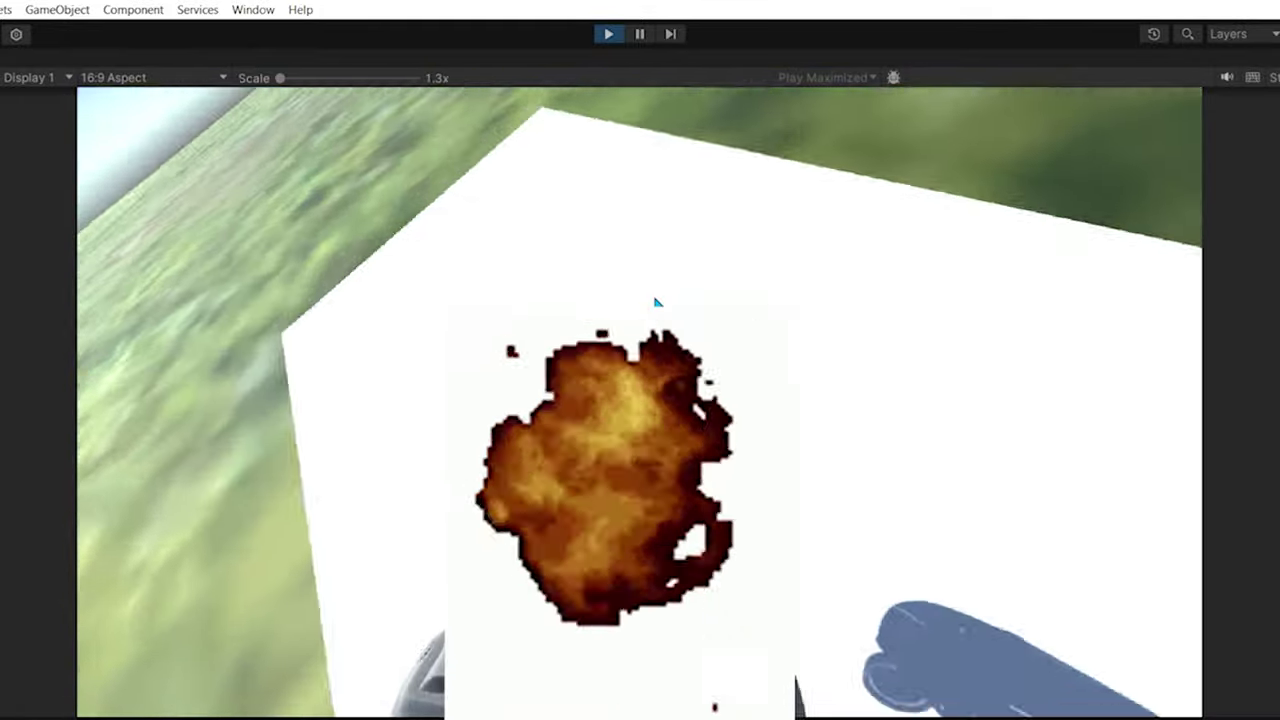
Stop play and apply the GrassRockyAlbedo texture to the ramp.
key("ctrl+p")
left_click_drag(548, 289, 560, 285)
left_click(663, 200)
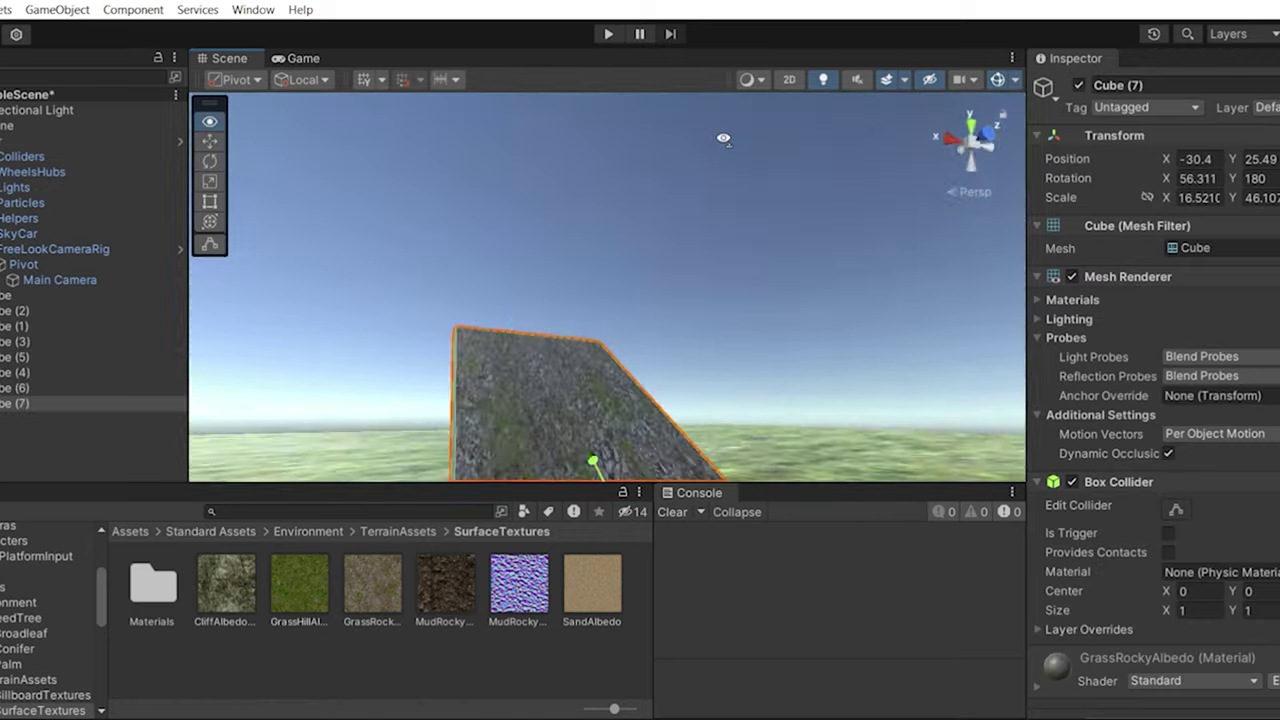
right_click_drag(663, 200, 897, 371)
Duplicate the ramp piece, stretch it longer, and position it along X to extend the arch.
key("ctrl+d")
key("r")
left_click_drag(598, 316, 342, 270)
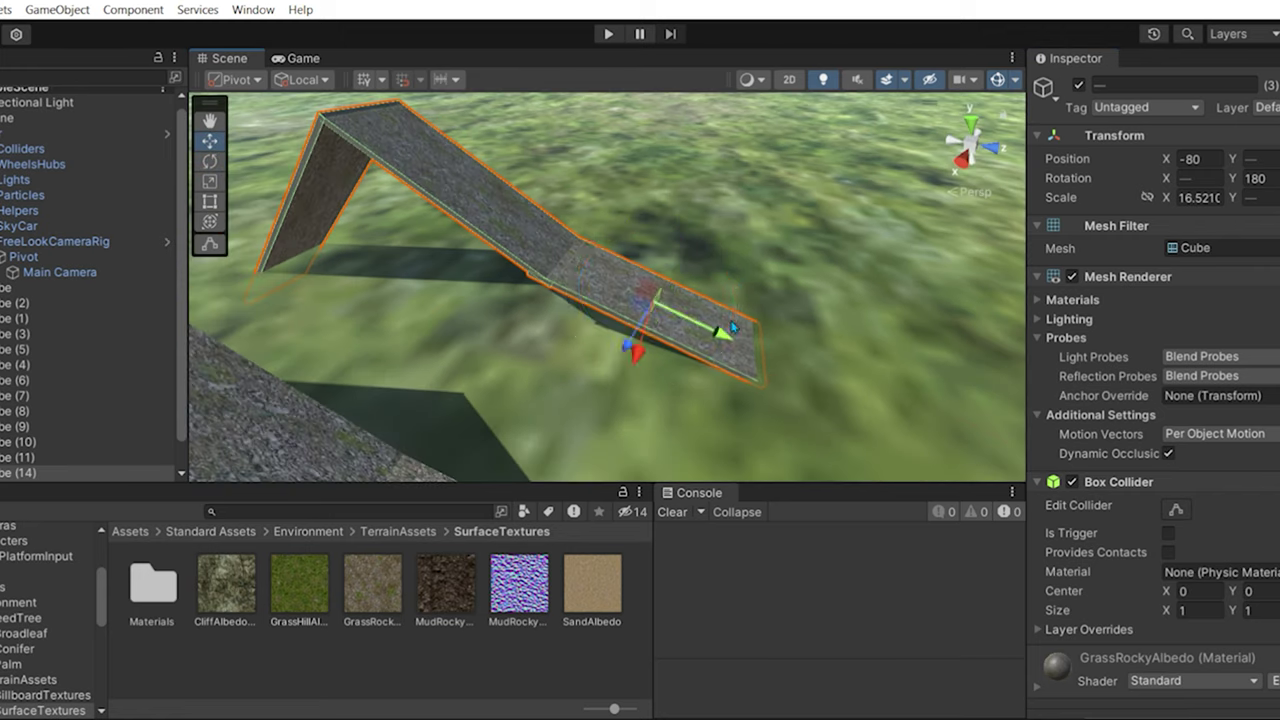
left_click_drag(824, 327, 885, 341)
right_click_drag(848, 361, 544, 214)
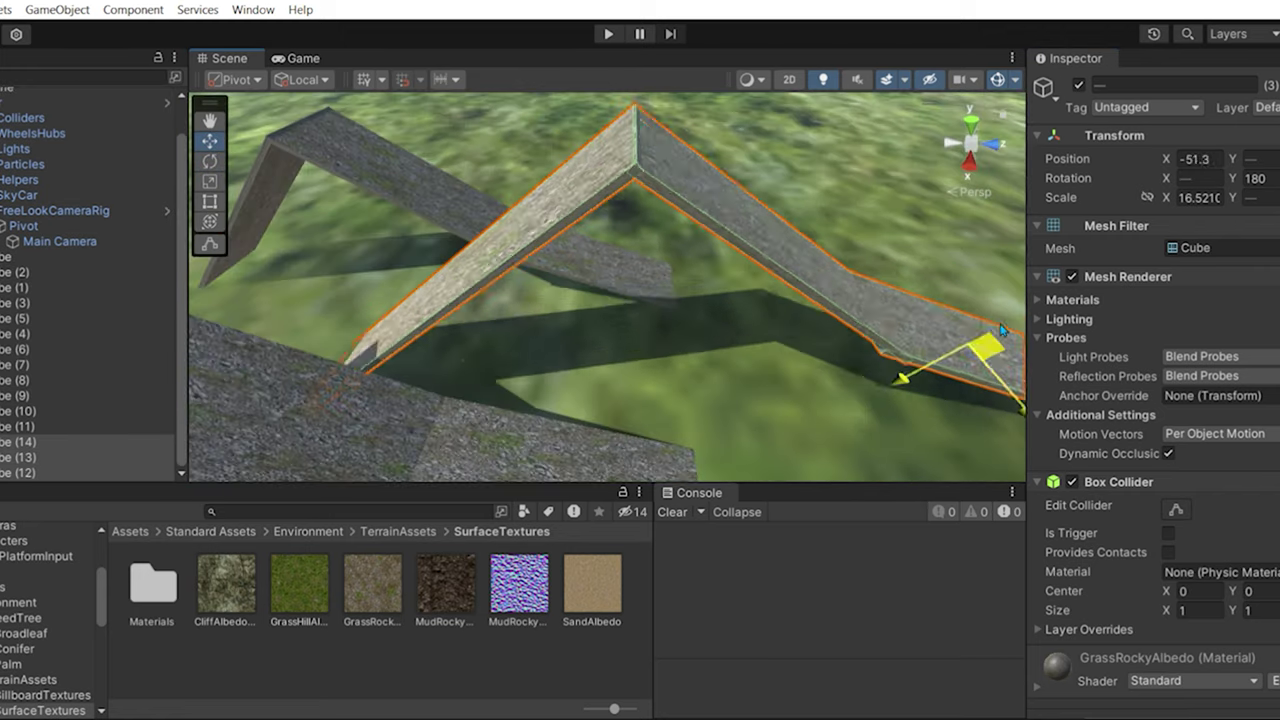
left_click_drag(978, 332, 900, 340)
mouse_move(900, 340)
right_mouse_down()
mouse_move(929, 349)
mouse_move(753, 267)
right_mouse_up()
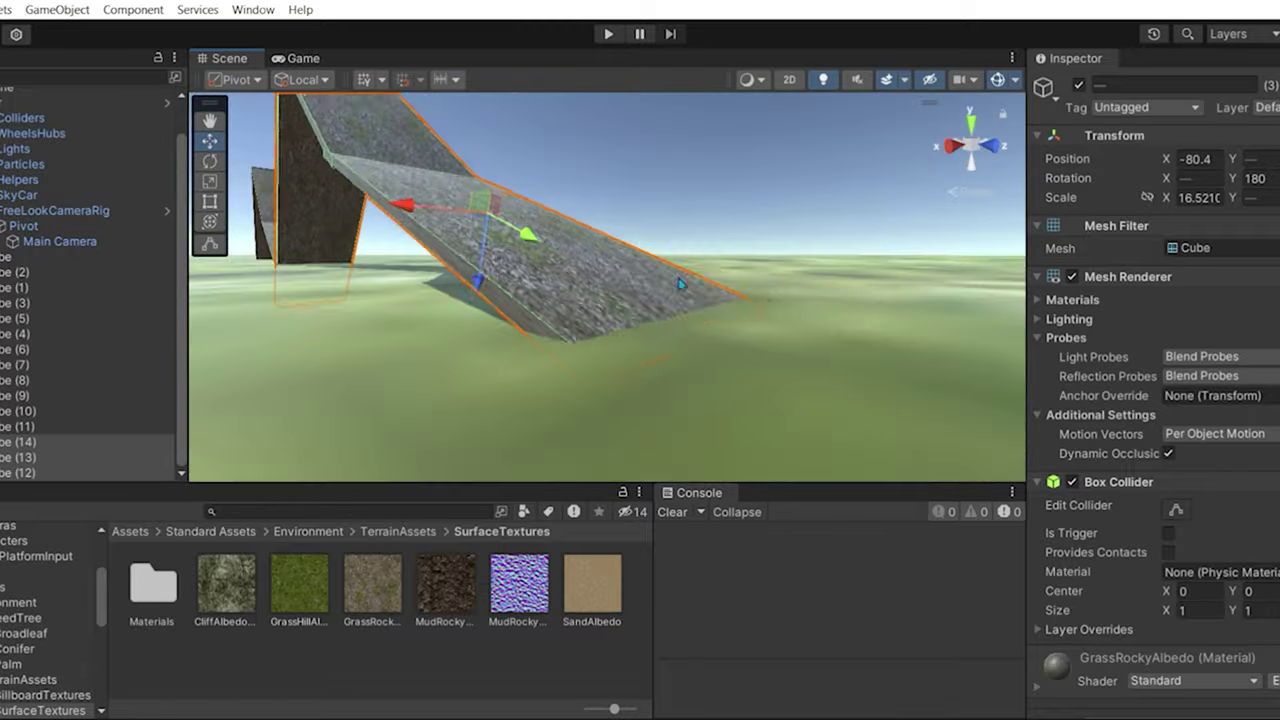
Drive the car with W, D and A up the ramps and along the beam until it falls, then stop.
key("ctrl+p")
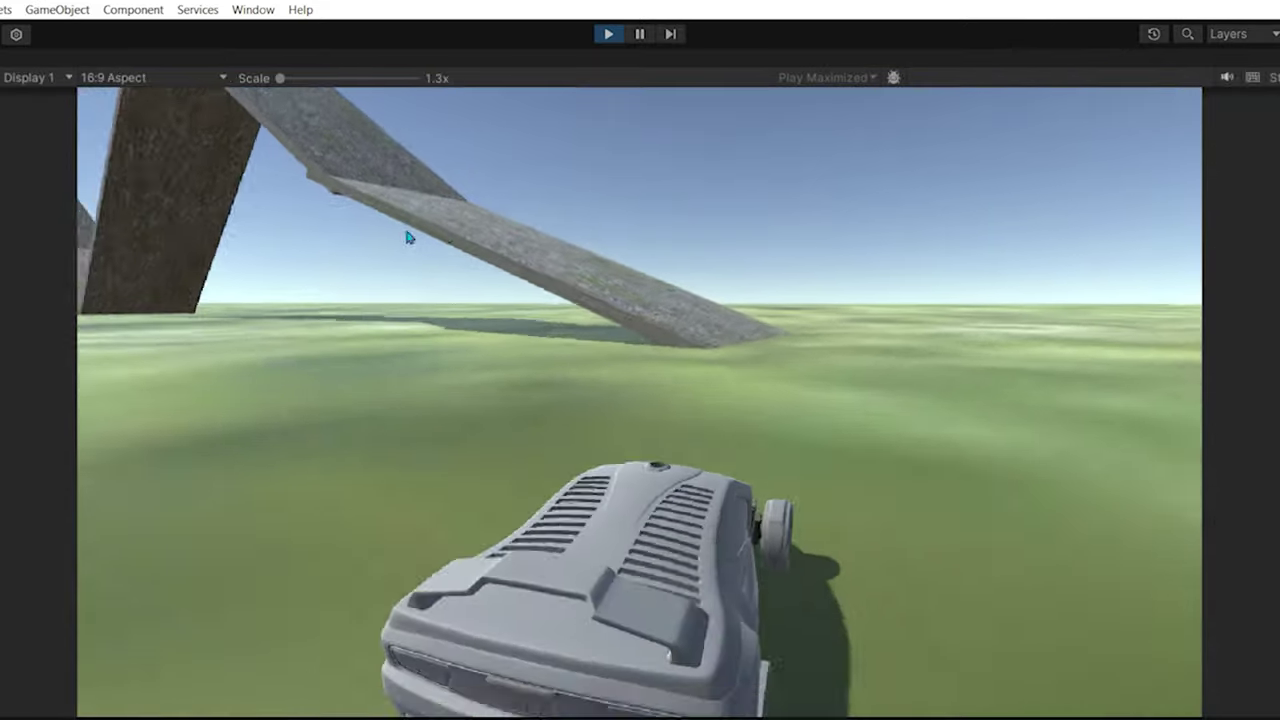
key("w")
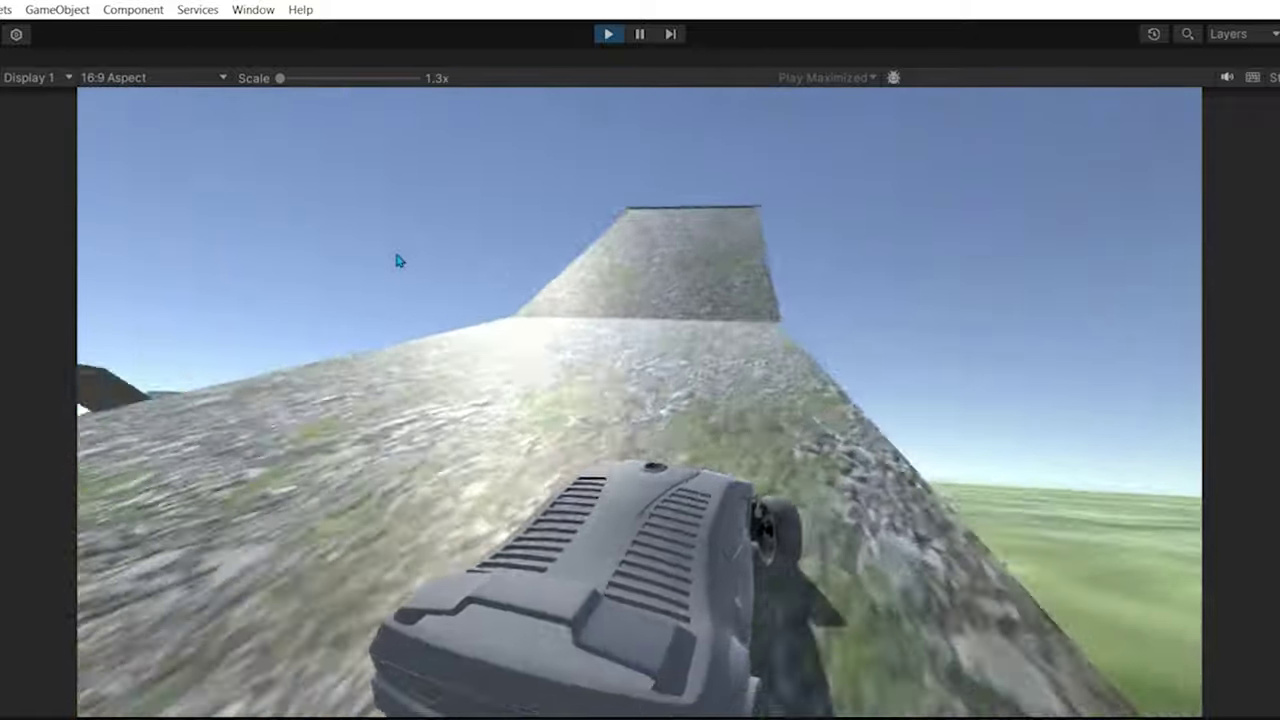
key("d")
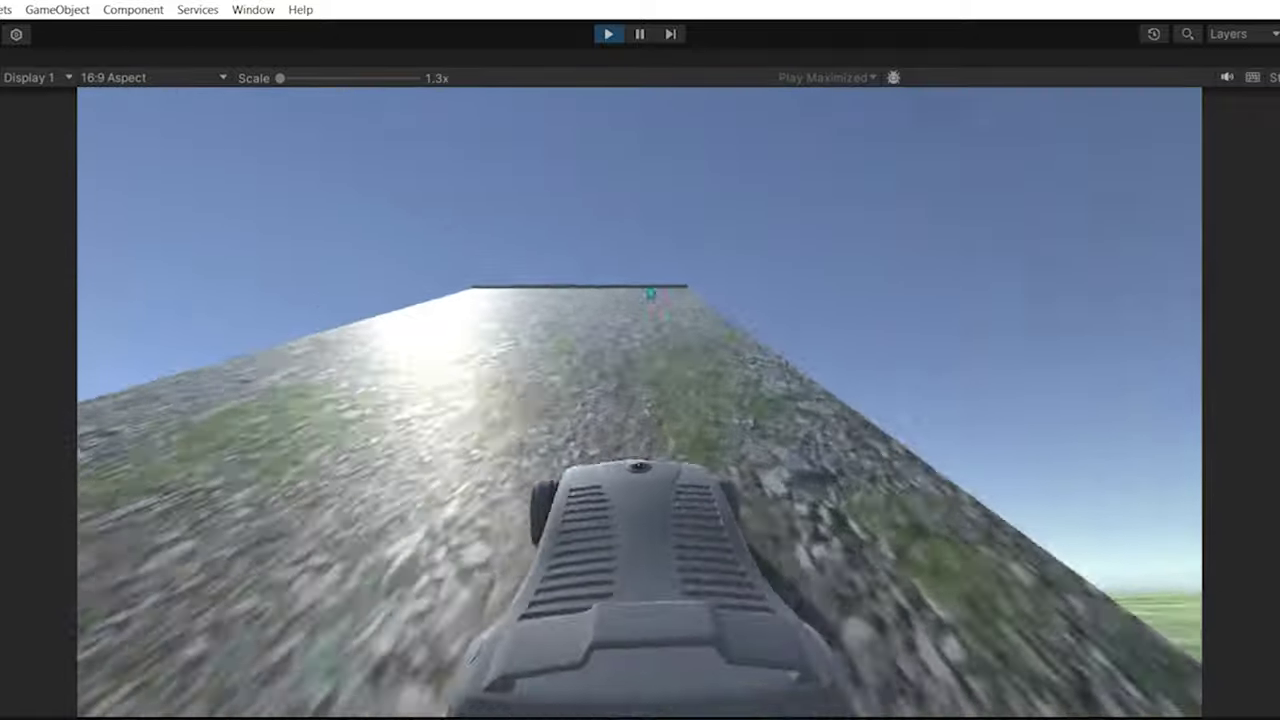
key("a")
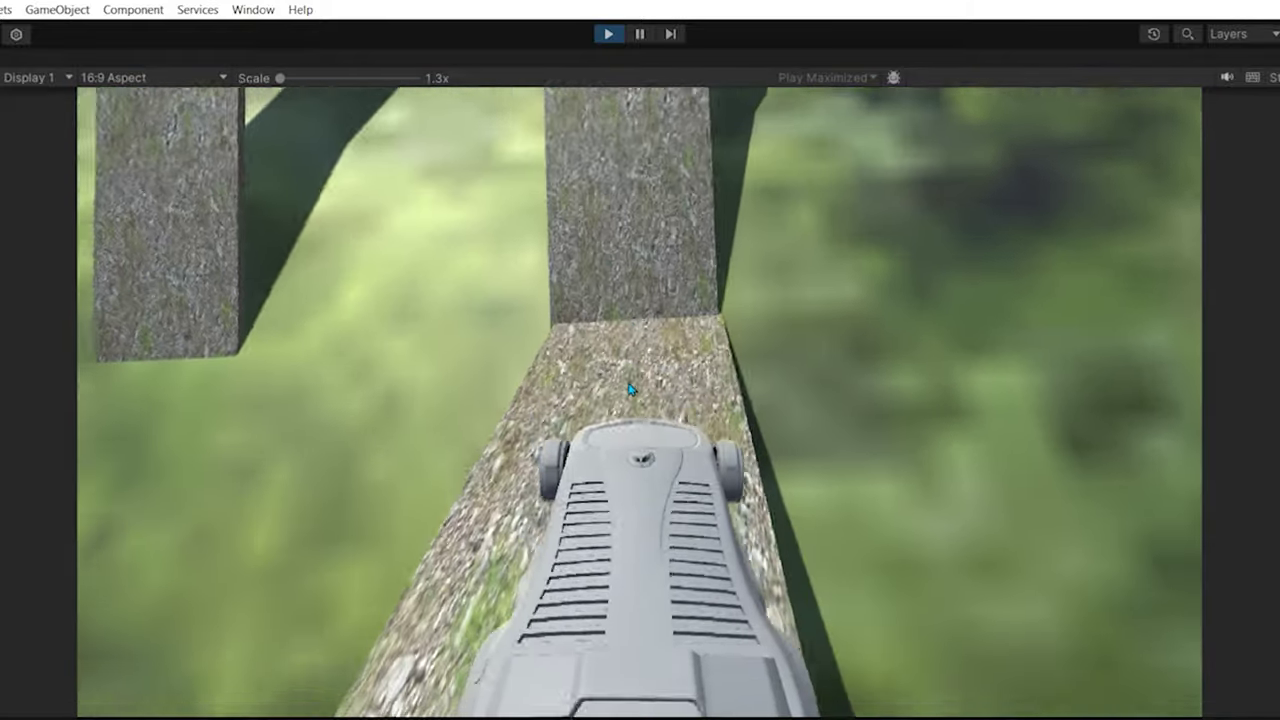
key("w")
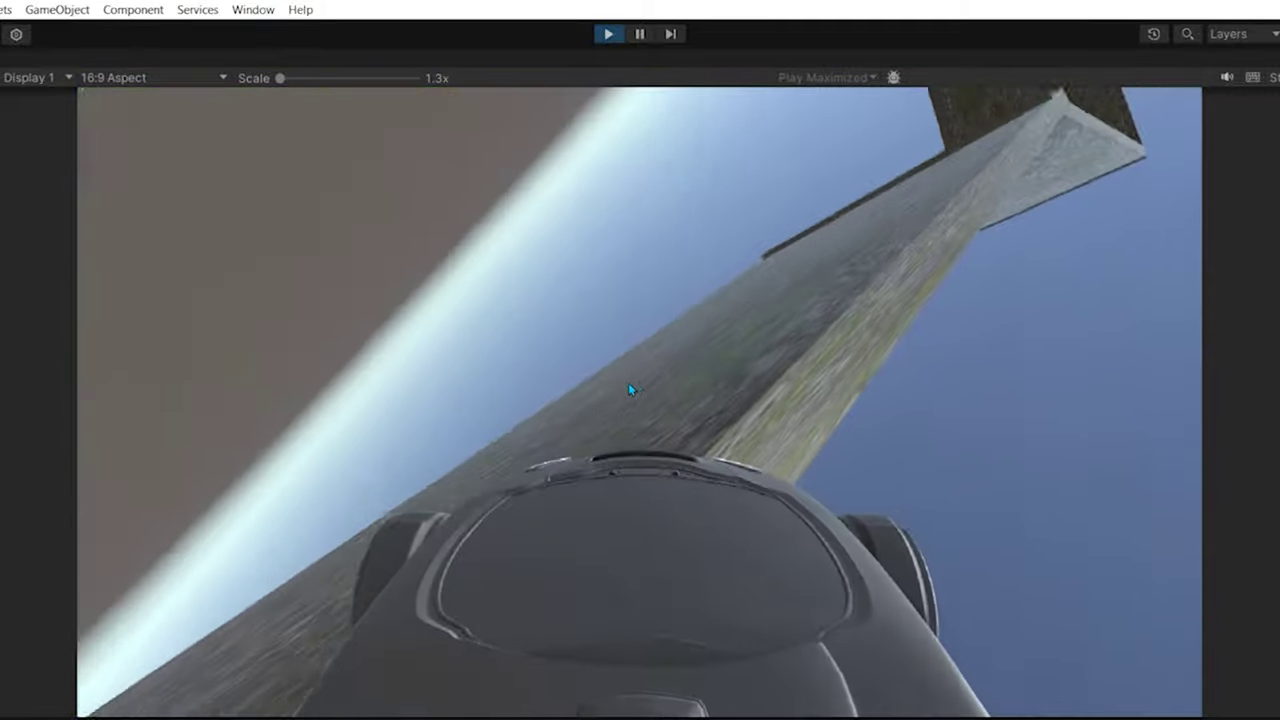
key("ctrl+p")
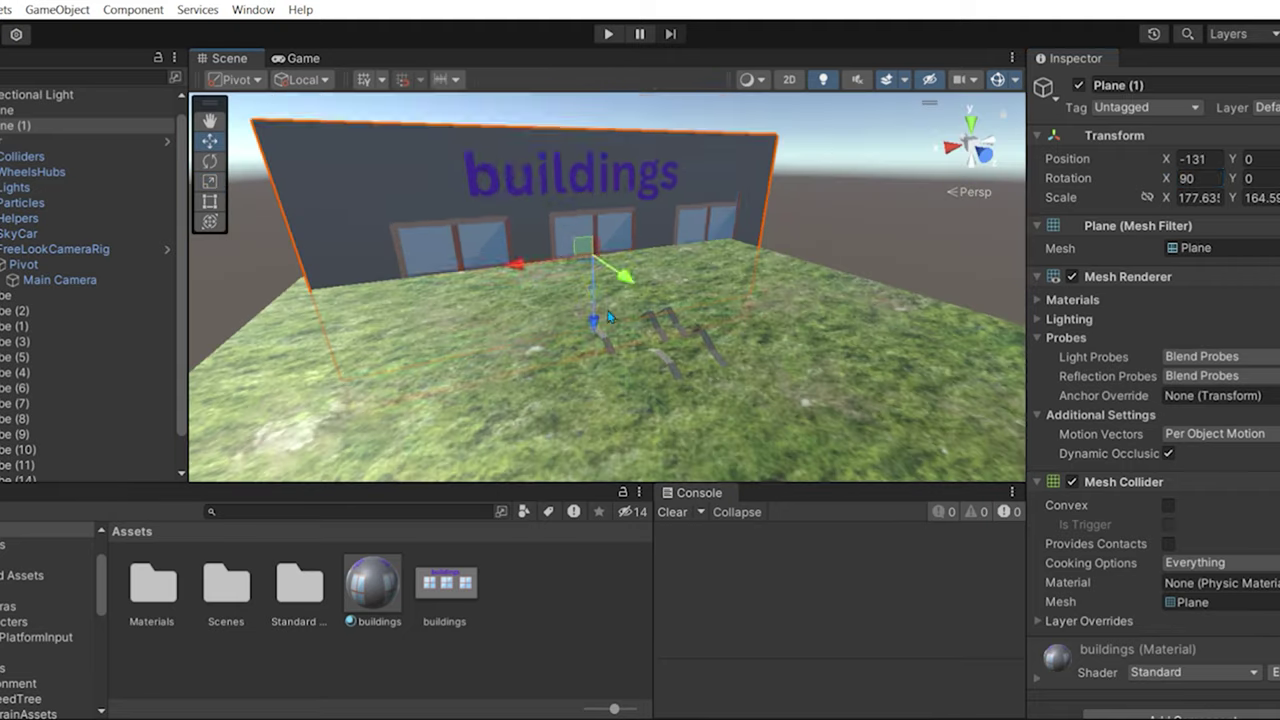
Duplicate the buildings wall plane around the grass, then play-test the walled arena.
mouse_move(598, 290)
left_mouse_down("alt")
mouse_move(488, 257)
mouse_move(353, 168)
left_mouse_up("alt")
key("ctrl+d")
left_click(353, 168)
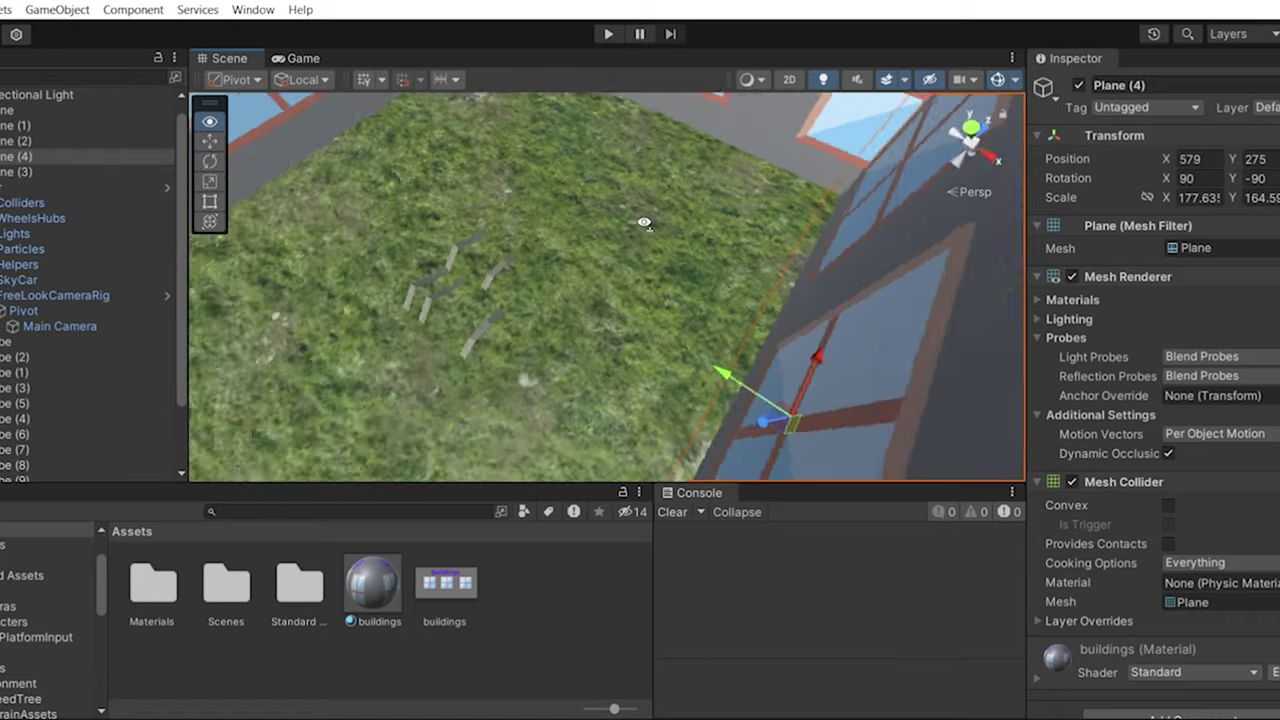
left_click_drag(527, 191, 678, 413, "alt")
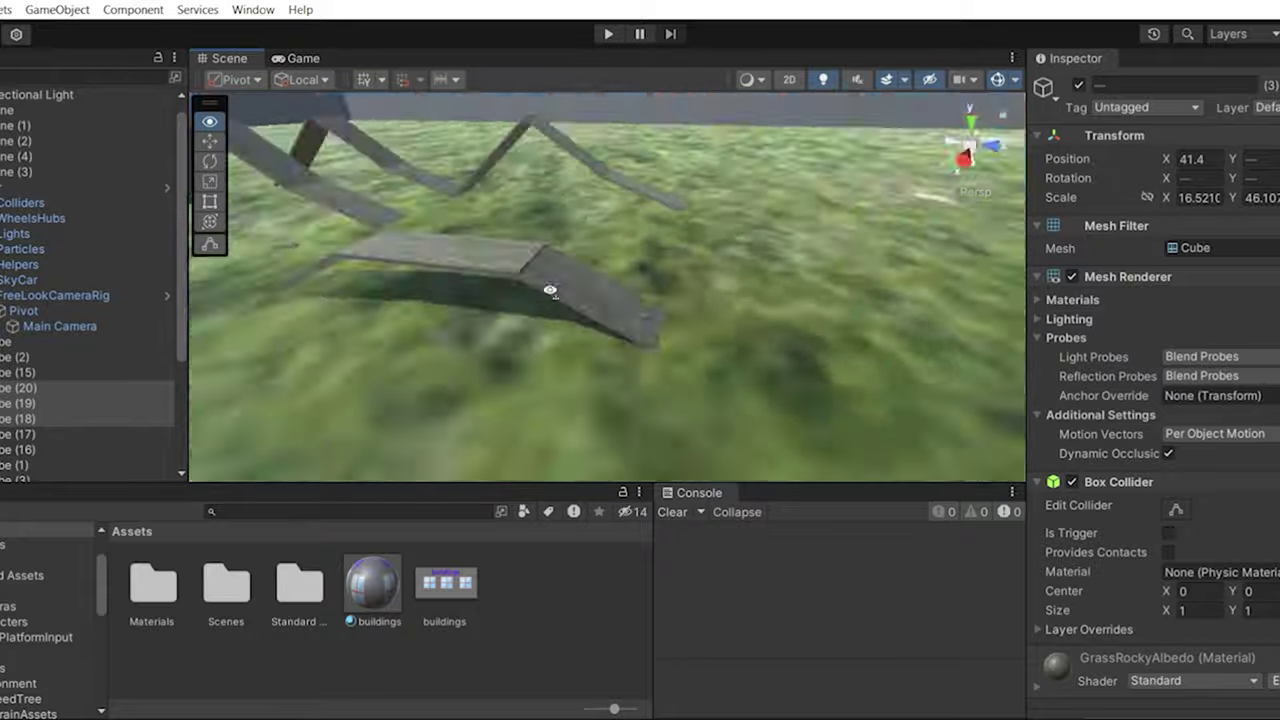
left_click(608, 33)
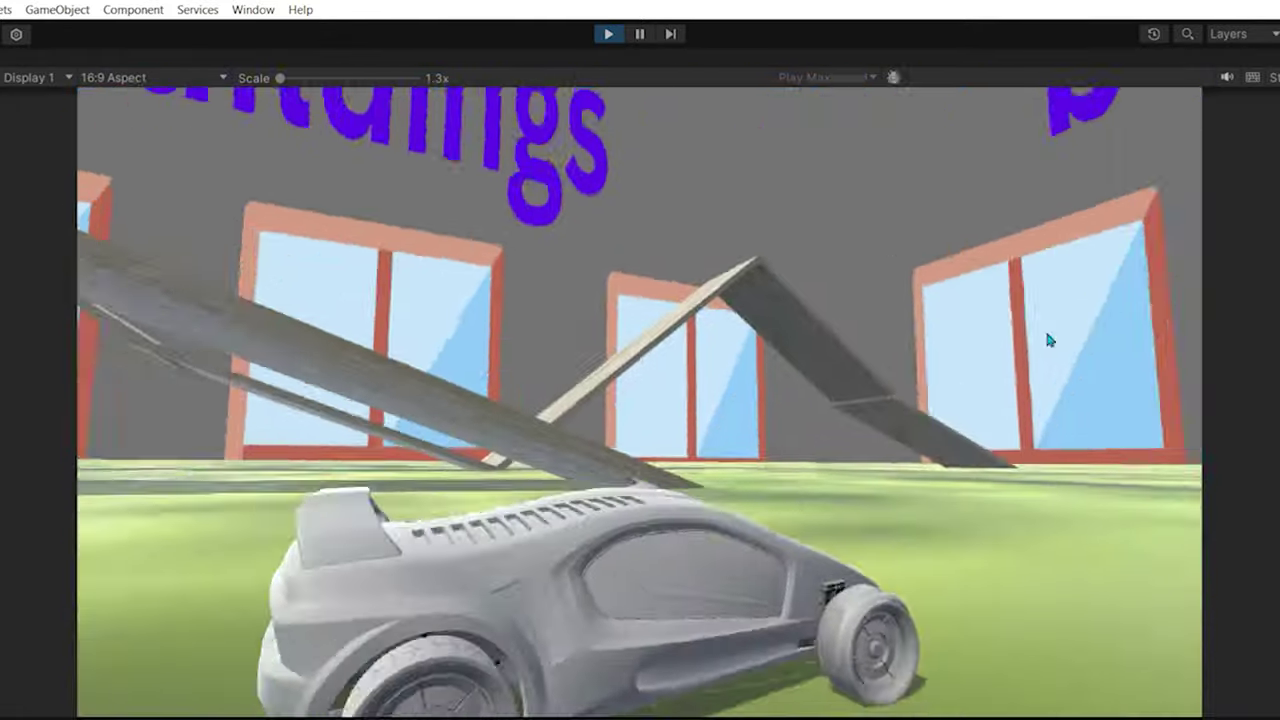
key("ctrl+p")
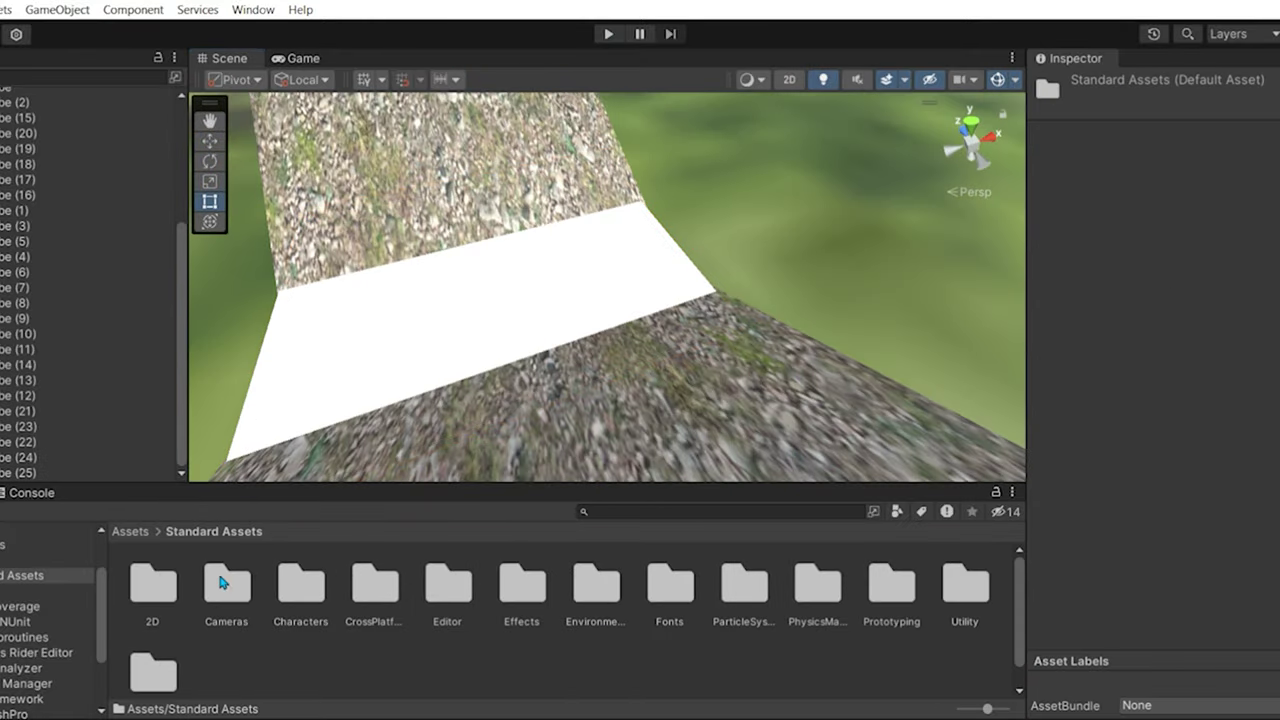
Give the white strip a SurfaceTextures stone albedo and start a test drive.
left_click_drag(463, 578, 600, 260)
key("ctrl+p")
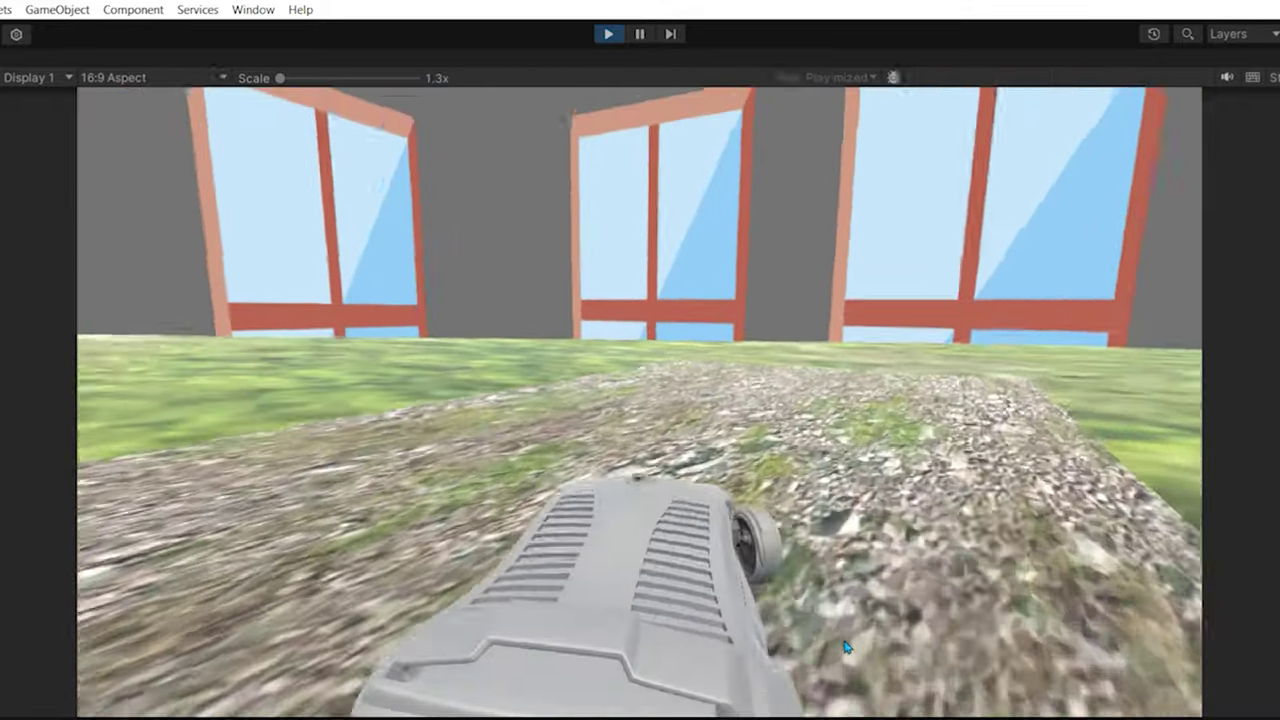
Stop Play mode and orbit the scene view around the duplicated stone ramp slabs.
key("ctrl+p")
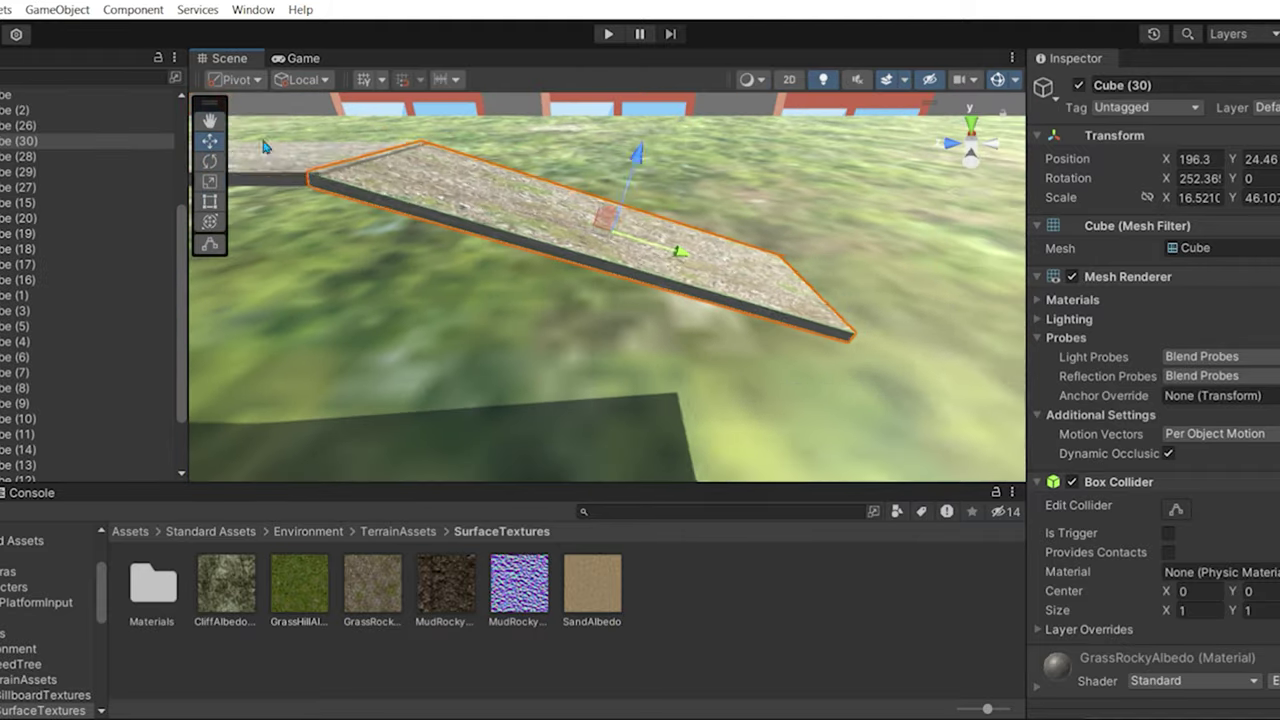
right_click_drag(900, 320, 920, 298)
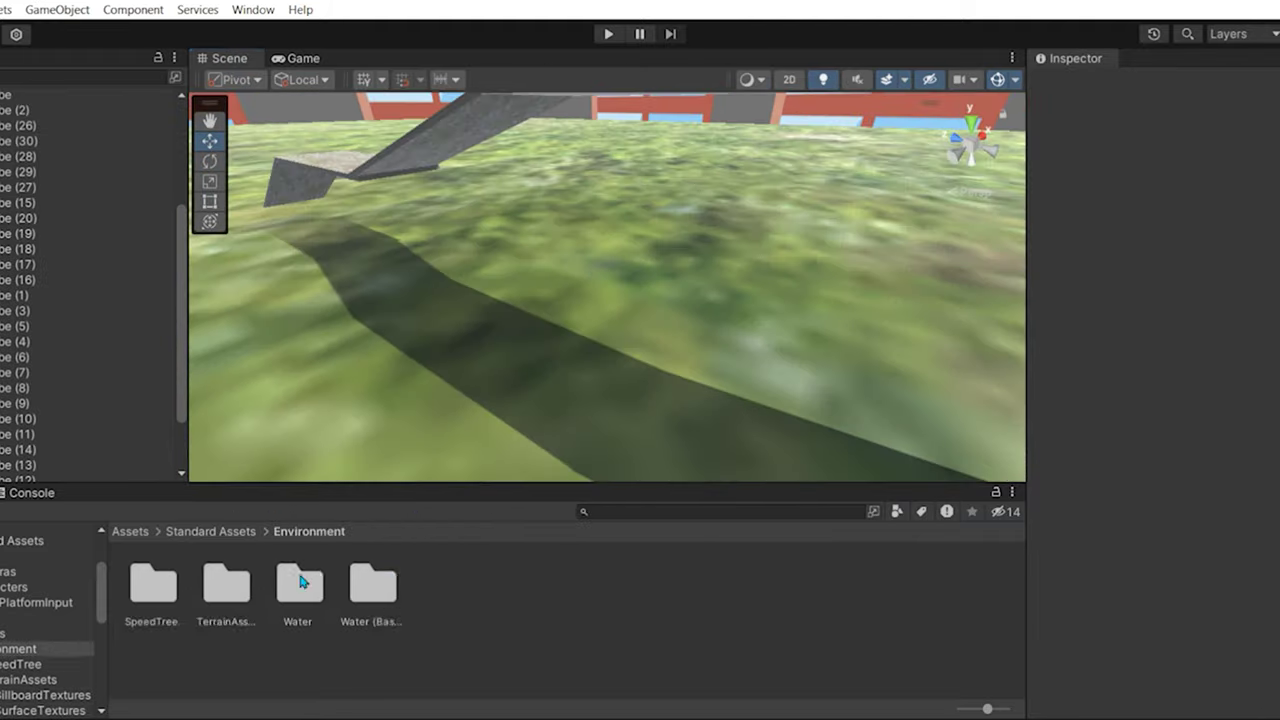
Open the Standard Assets folder and enter Play mode for another test drive.
left_click(209, 531)
left_click(608, 33)
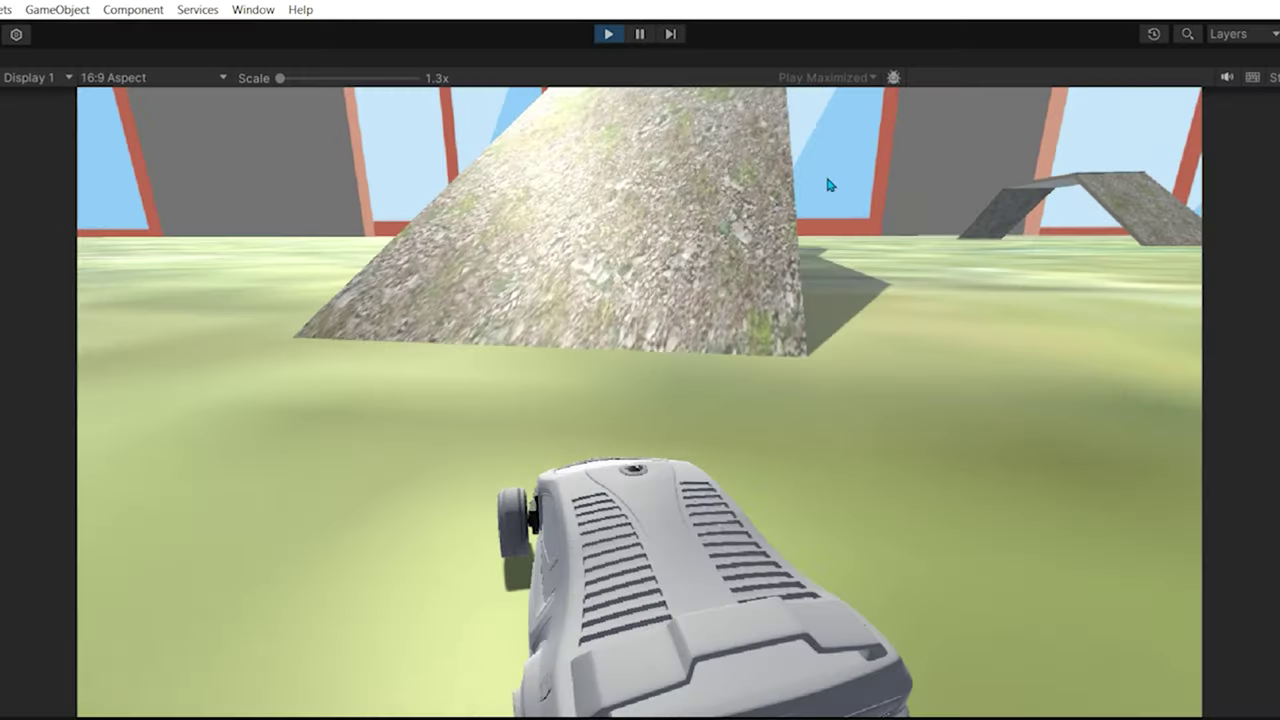